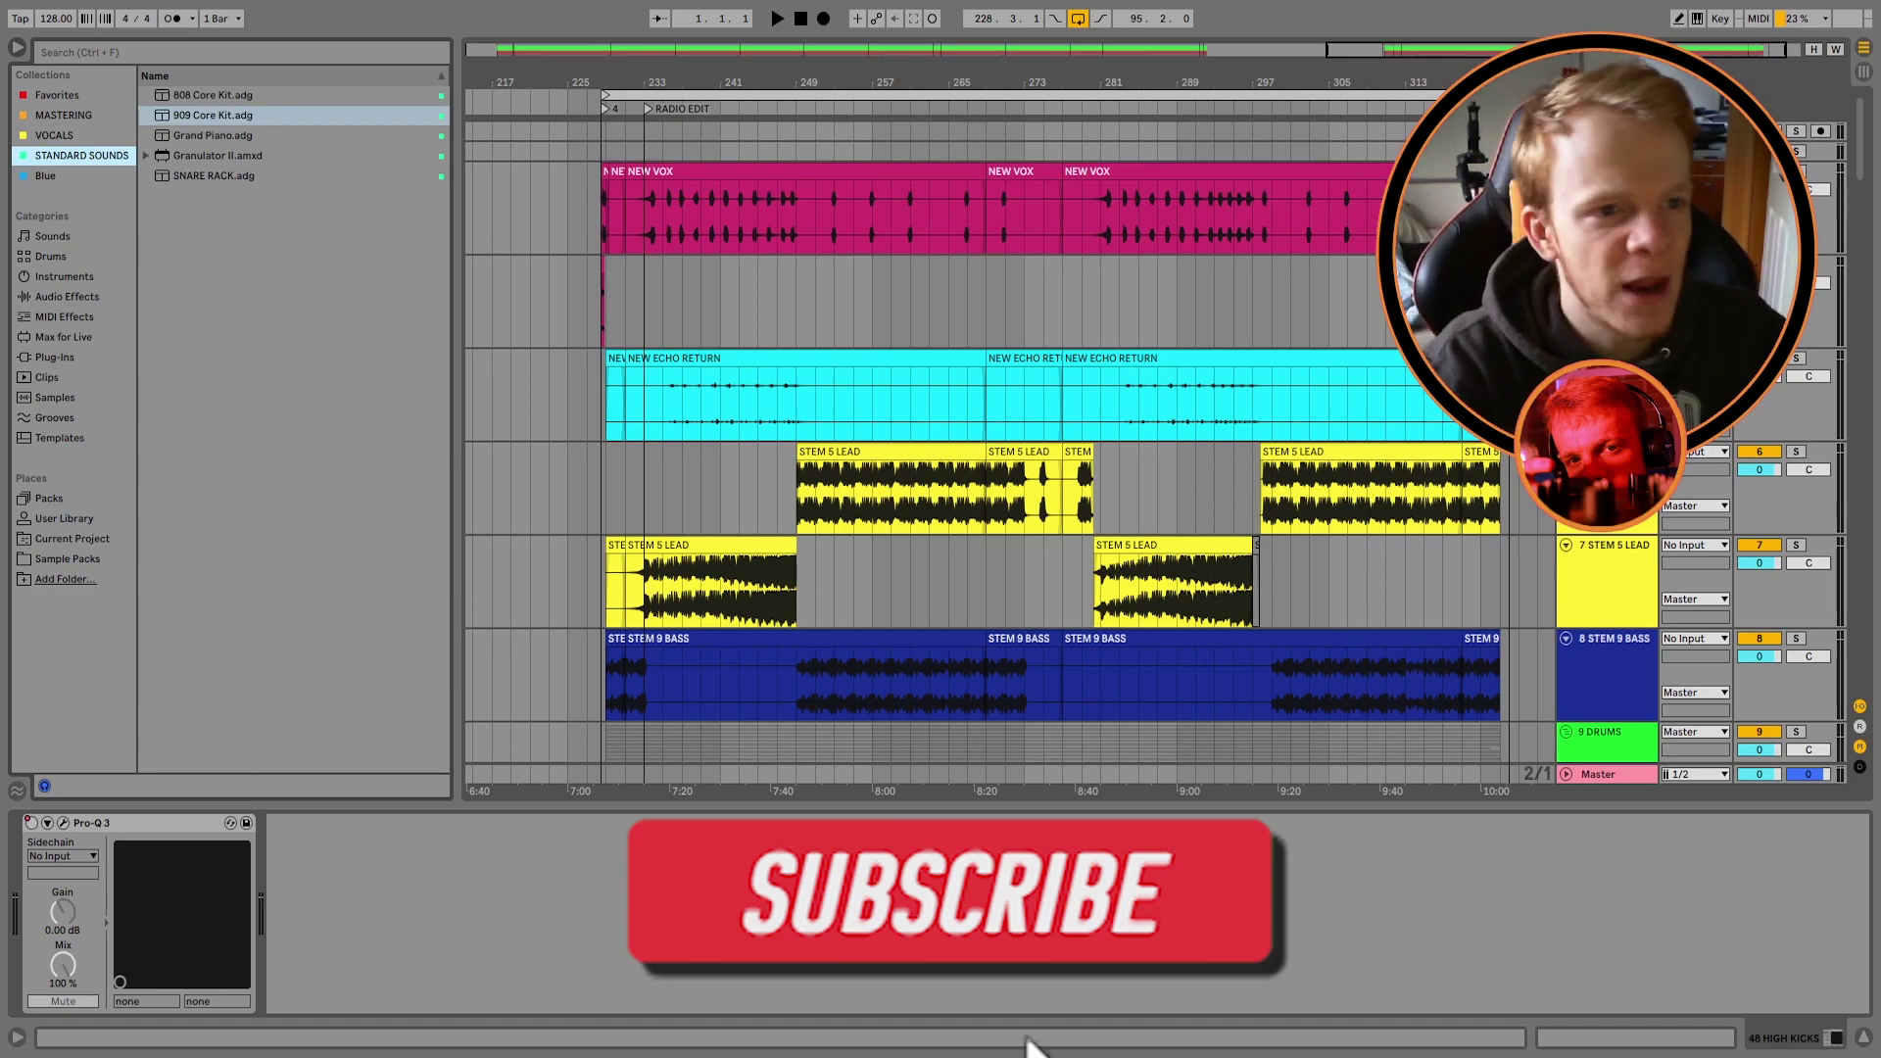
Step: Compare the full-length arrangement with the radio edit section on the timeline
{"action": "left_click_drag", "start_coordinate": [1335, 47], "coordinate": [1332, 6]}
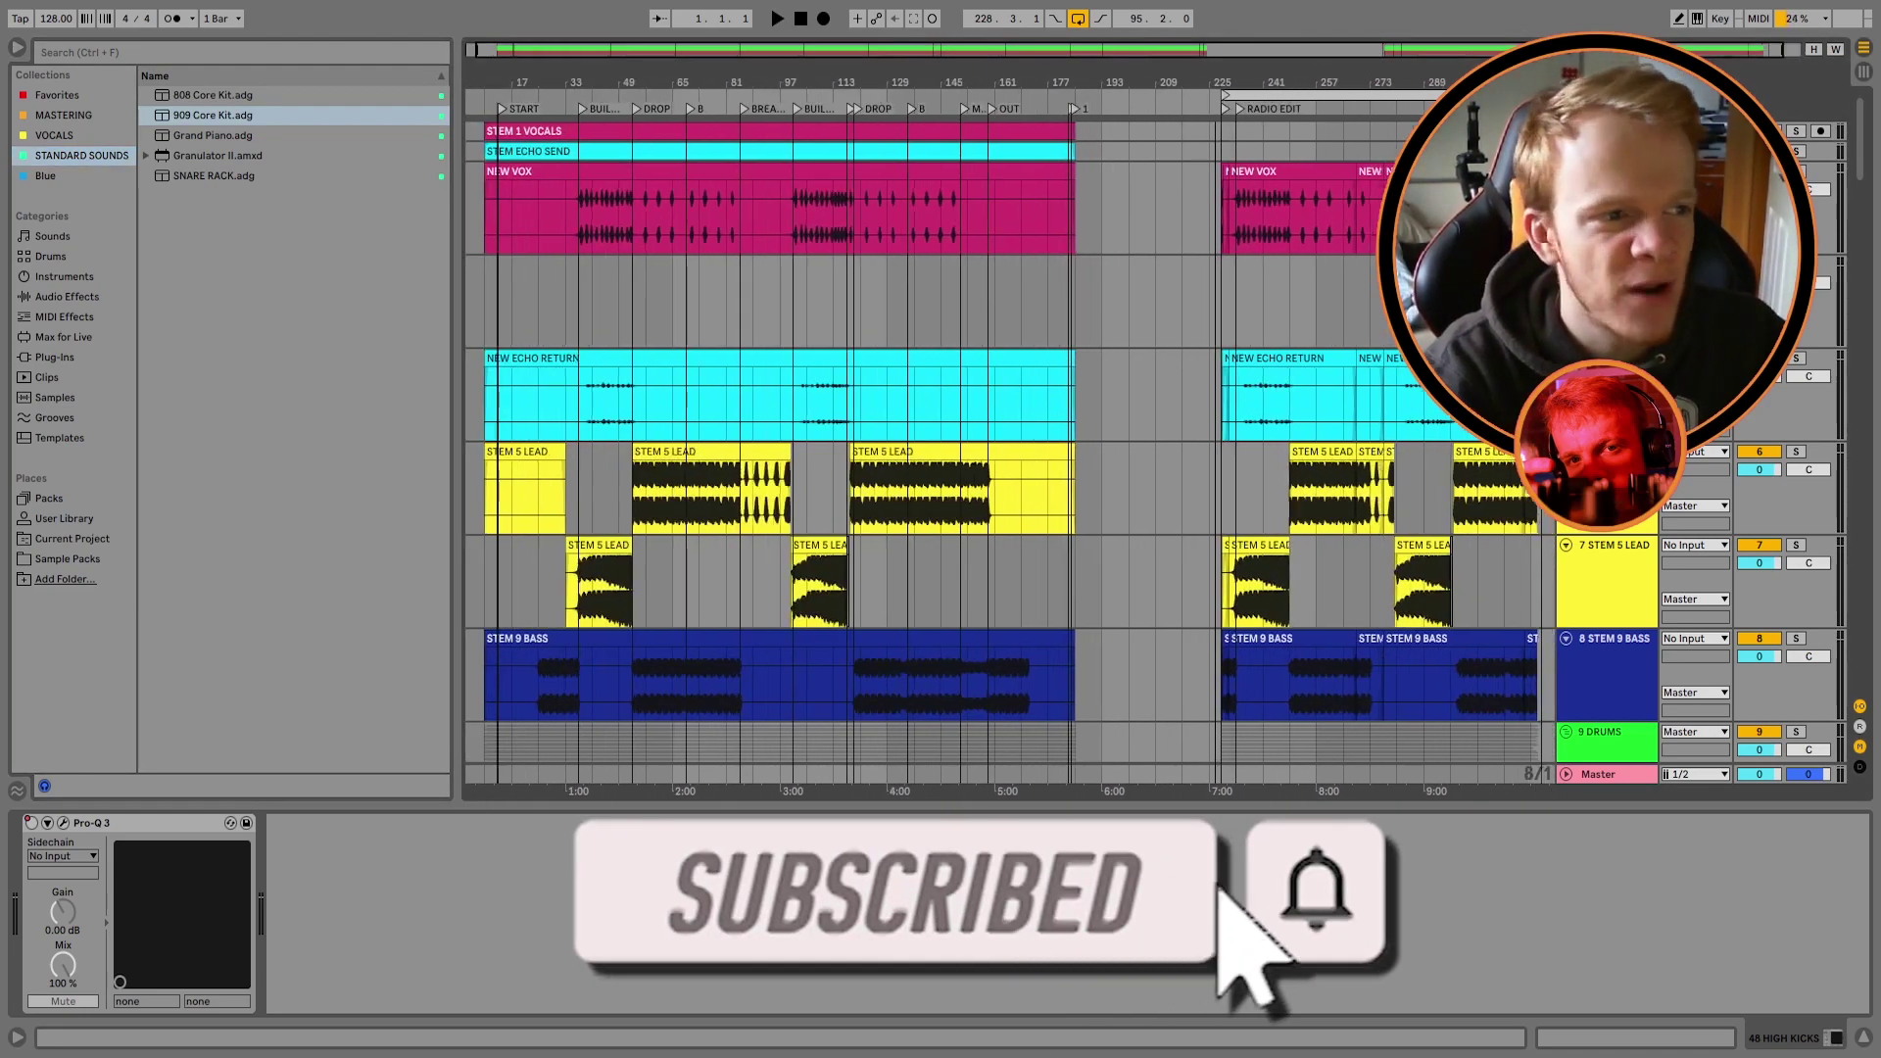
{"action": "key", "text": "plus"}
{"action": "key", "text": "plus"}
{"action": "key", "text": "plus"}
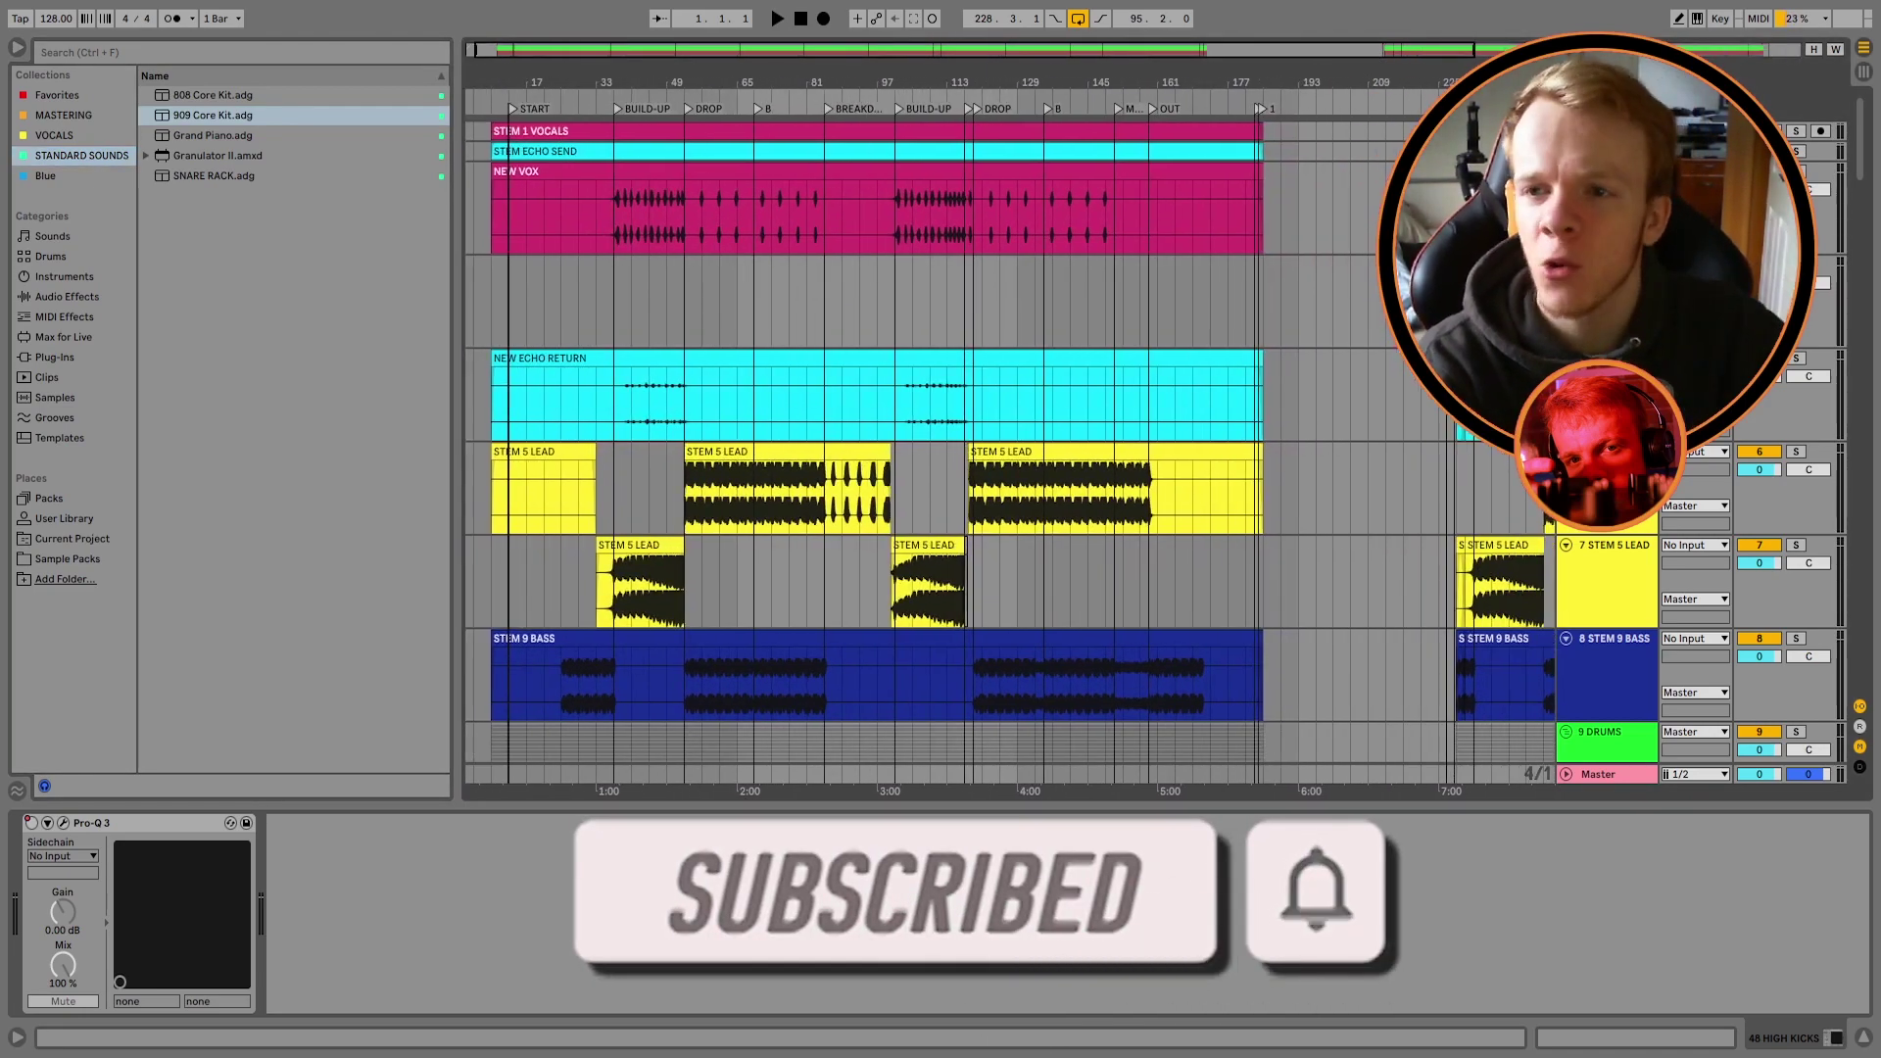
{"action": "left_click_drag", "start_coordinate": [1455, 85], "coordinate": [1425, 16]}
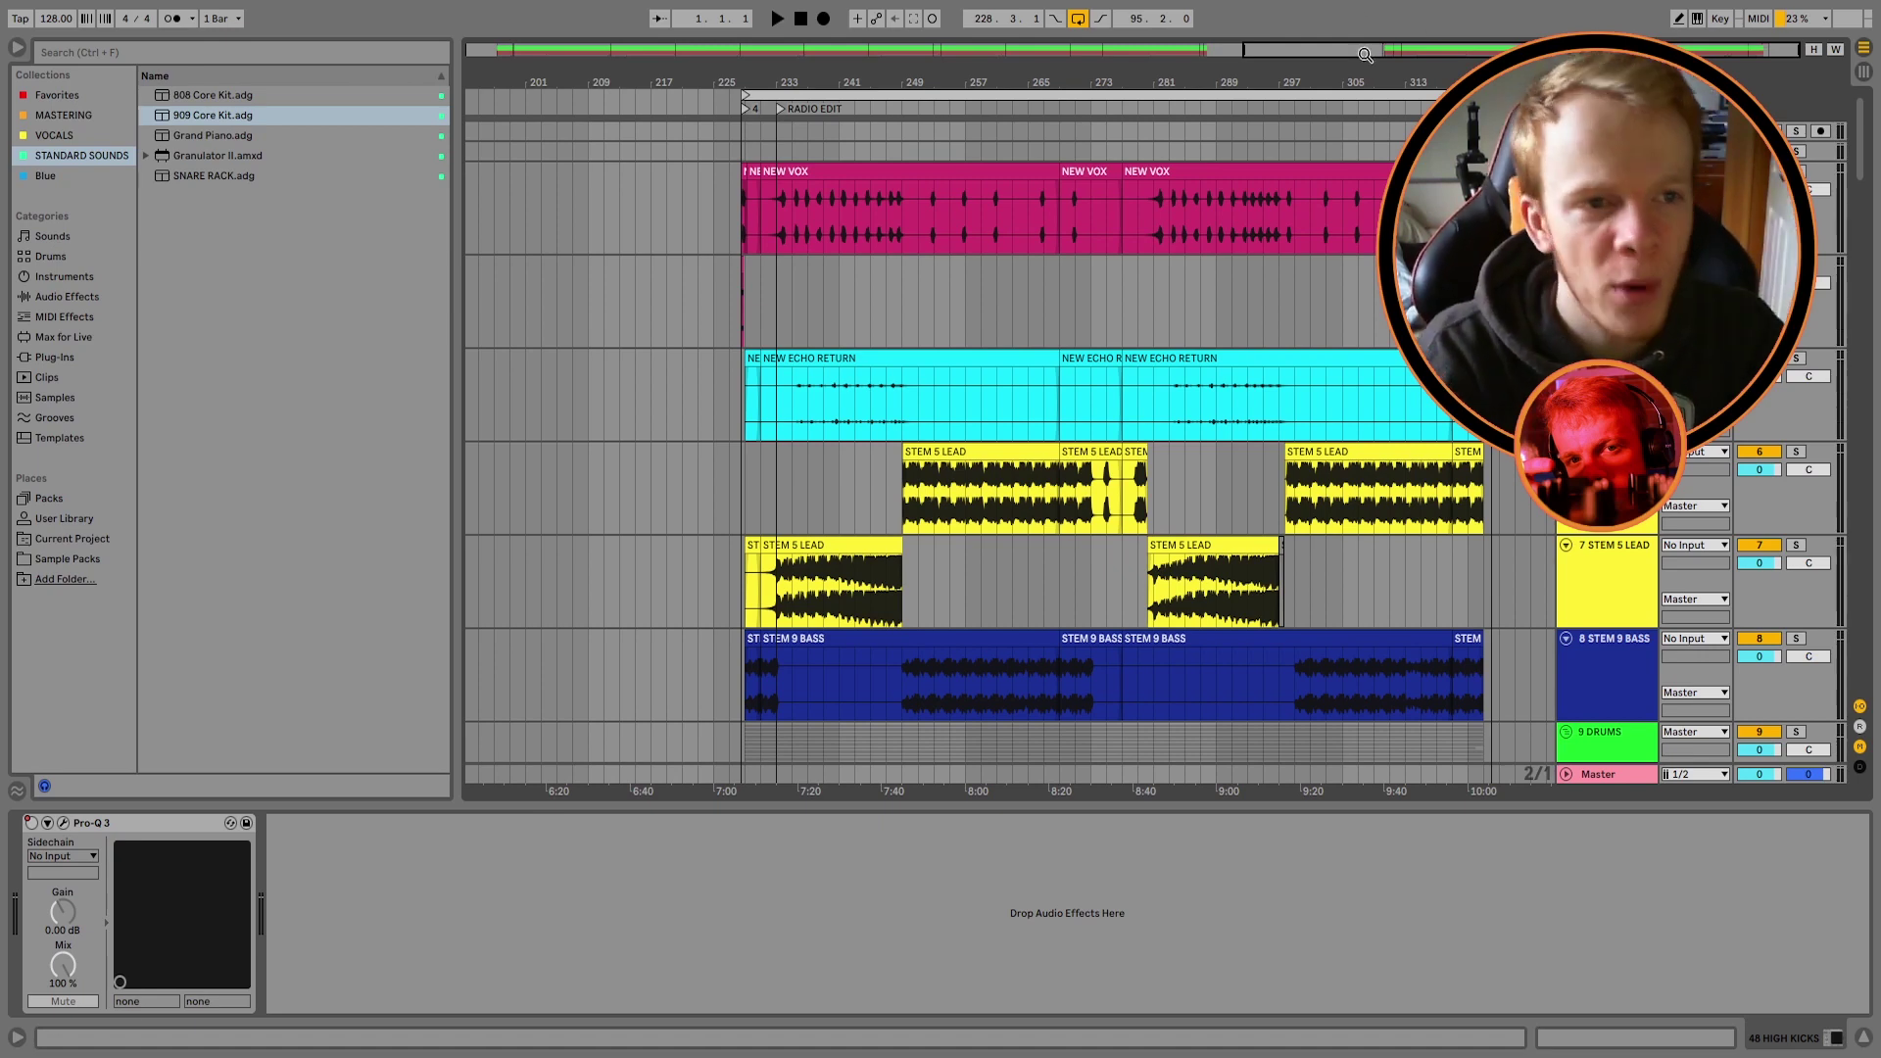
{"action": "left_click_drag", "start_coordinate": [1365, 55], "coordinate": [699, 145]}
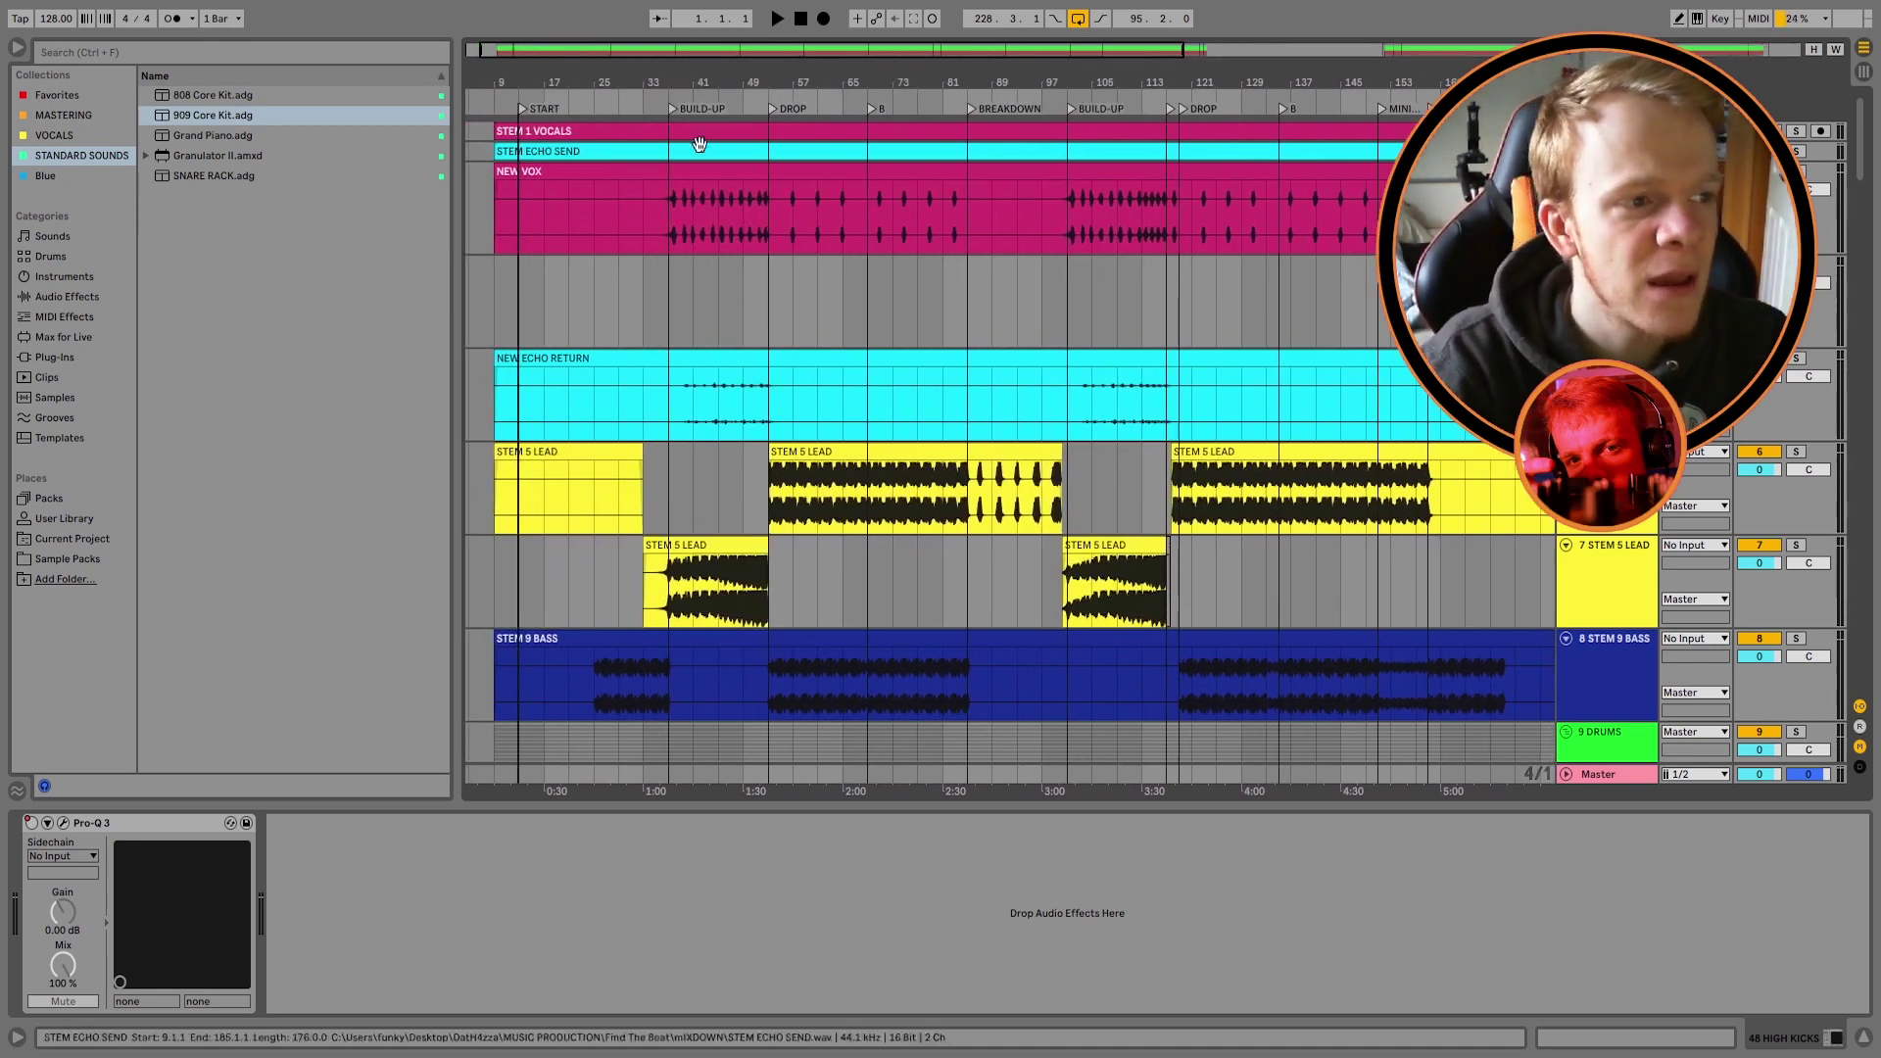
Step: Select the NEW VOX part from bar 37 to the mini break and compare the full arrangement with the radio edit
{"action": "left_click", "coordinate": [664, 231]}
{"action": "left_click", "coordinate": [1607, 187]}
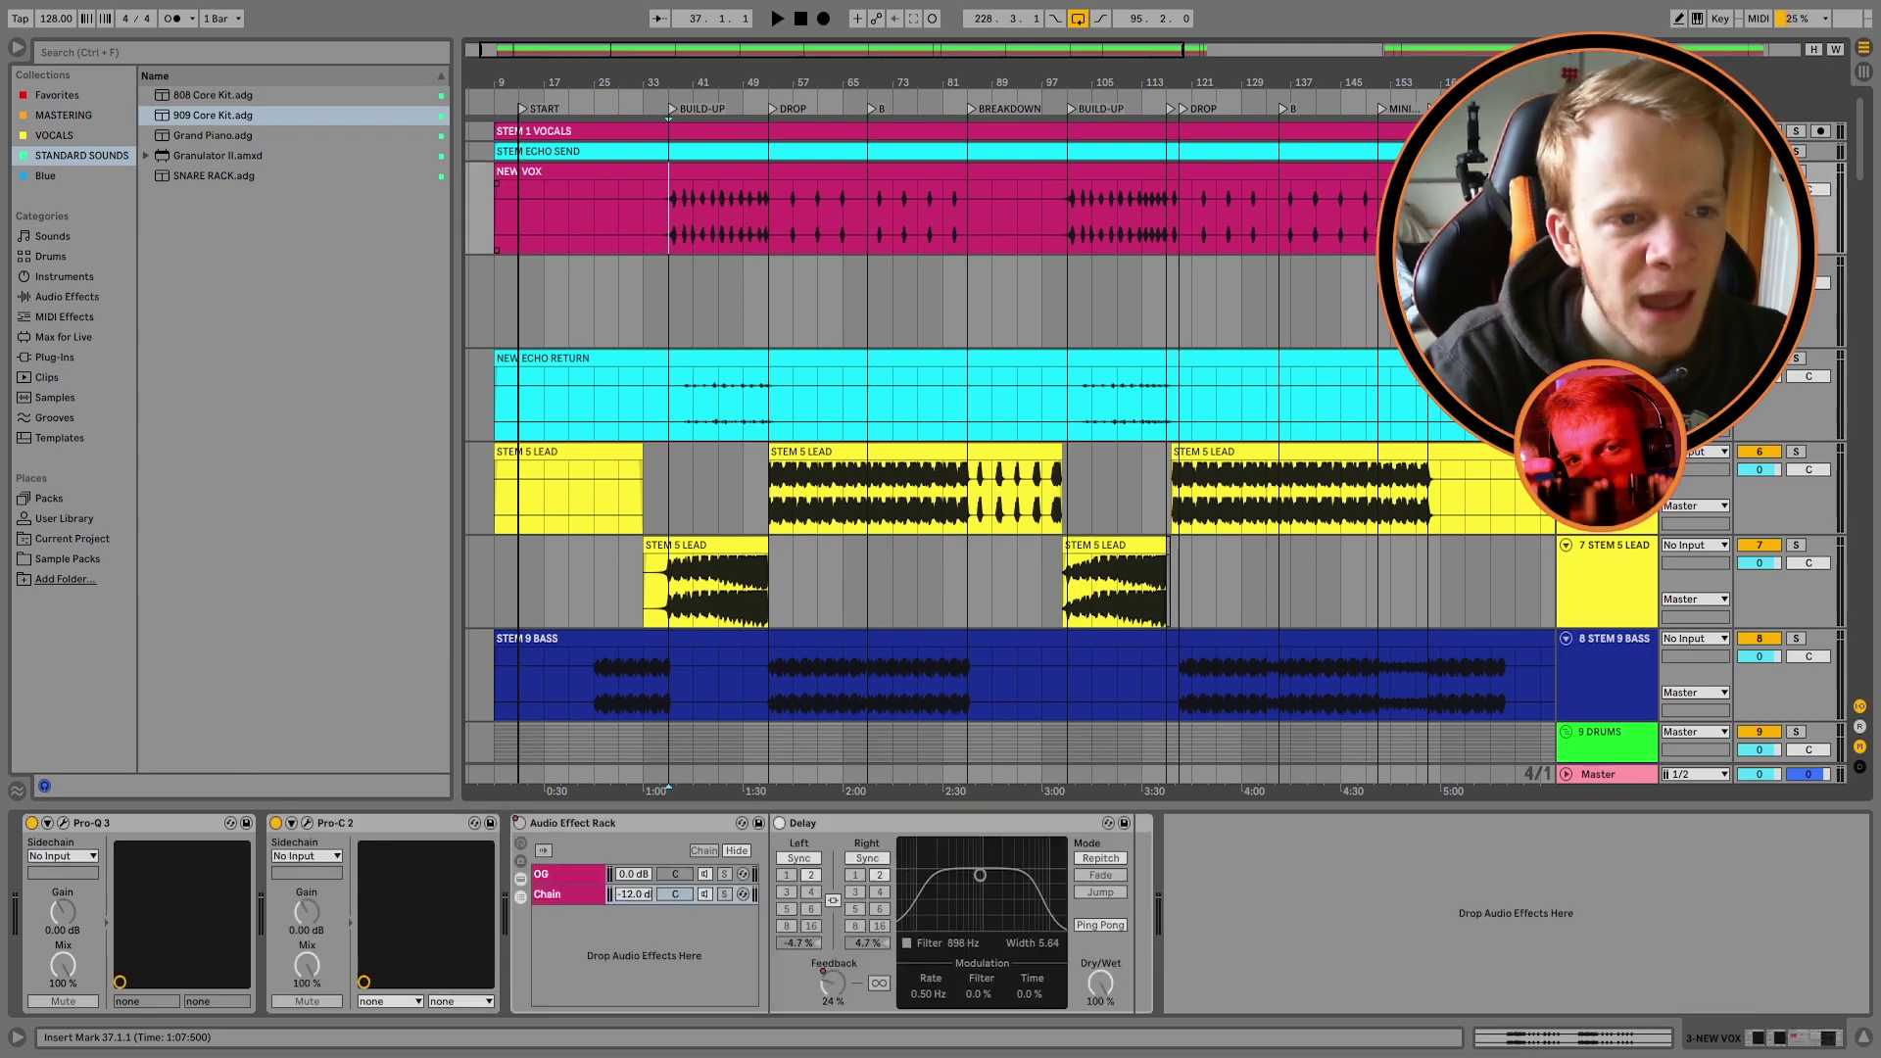
{"action": "left_click", "coordinate": [1377, 233], "text": "shift"}
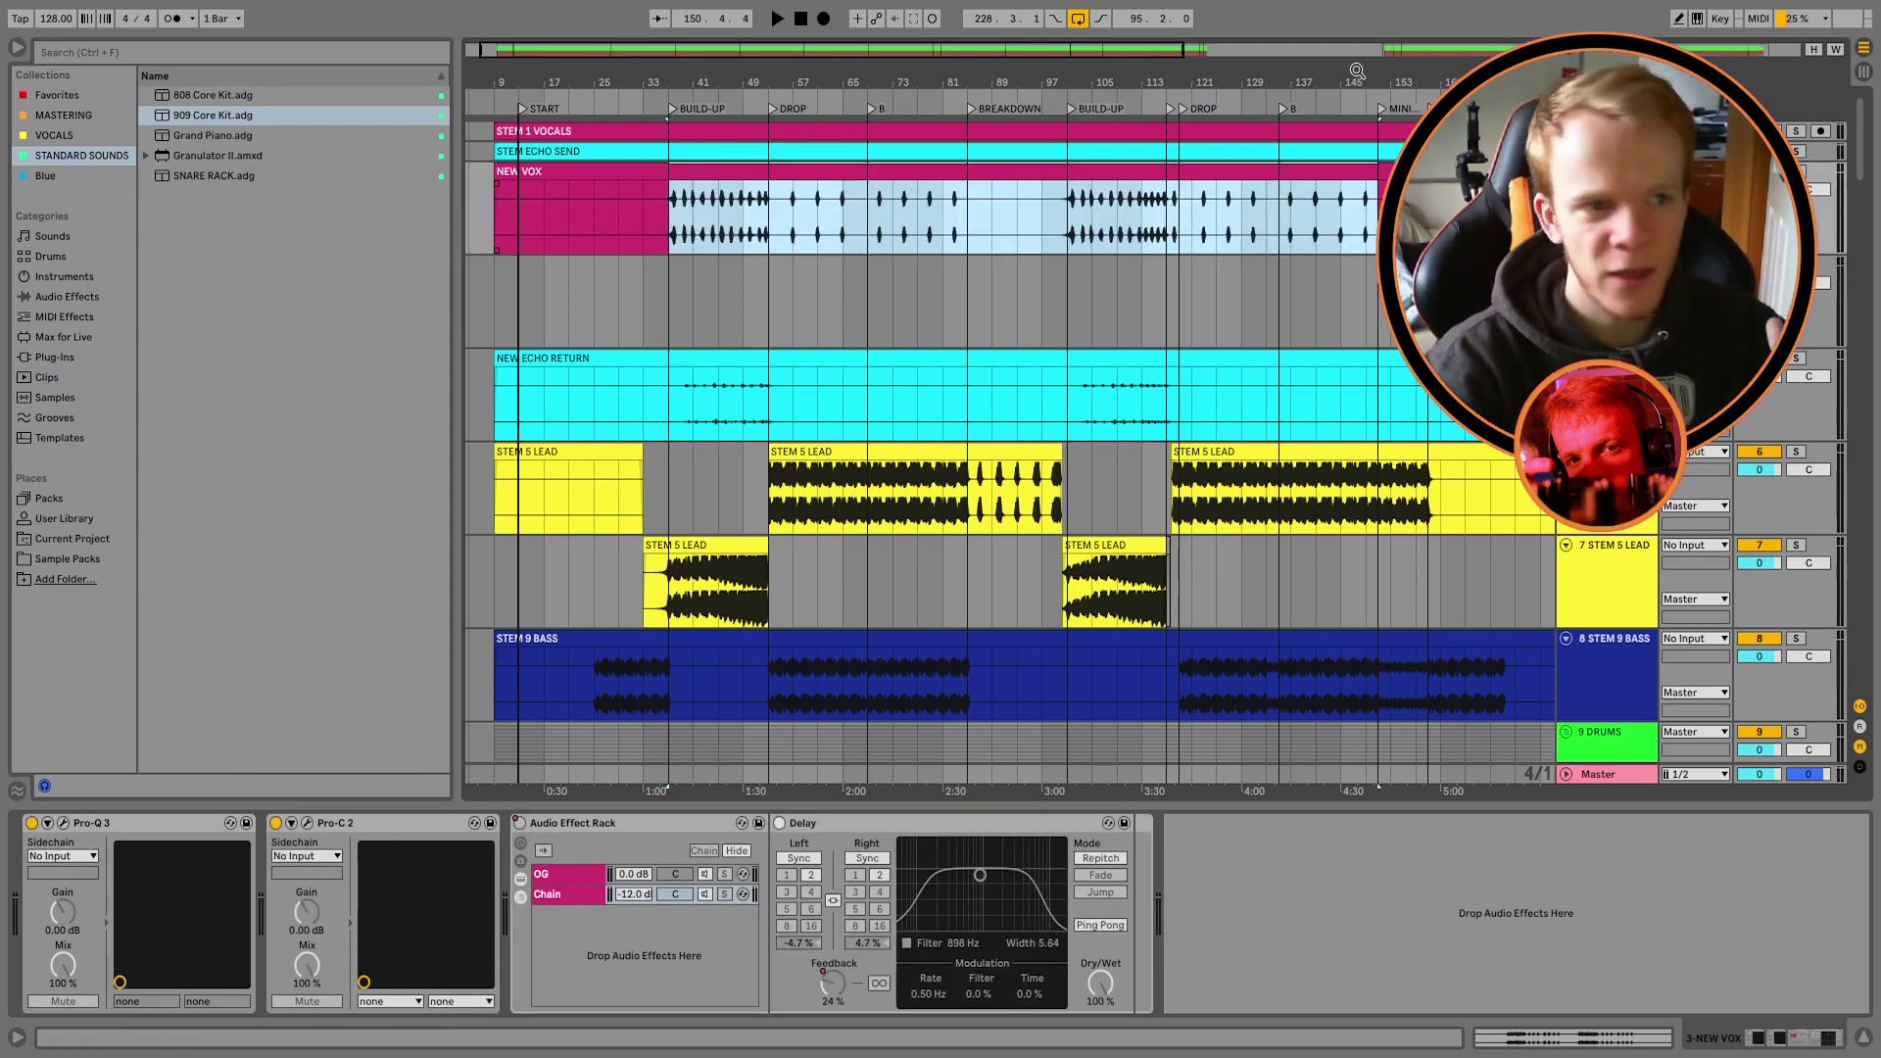
{"action": "left_click_drag", "start_coordinate": [1115, 51], "coordinate": [1115, 20]}
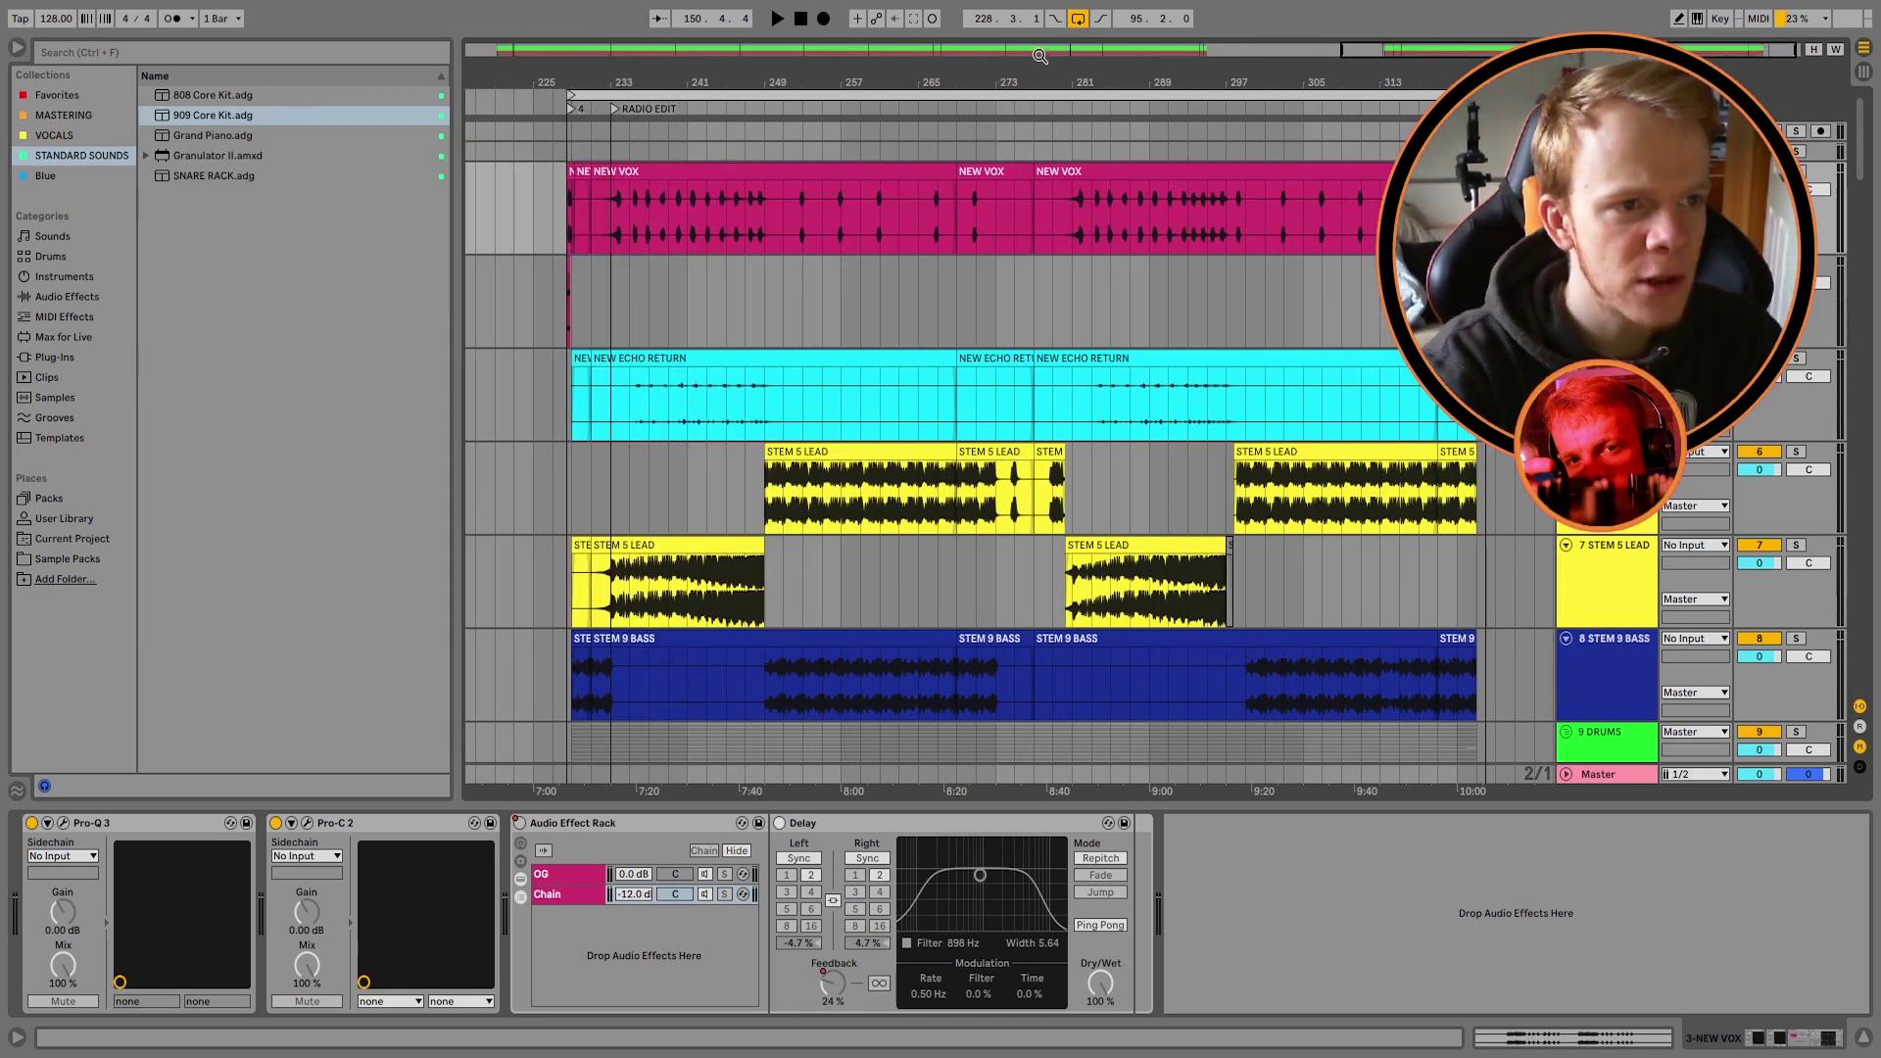
{"action": "mouse_move", "coordinate": [1039, 51]}
{"action": "left_mouse_down"}
{"action": "mouse_move", "coordinate": [961, 51]}
{"action": "mouse_move", "coordinate": [1005, 74]}
{"action": "left_mouse_up"}
Step: Select the B section of the second drop on NEW VOX, from bar 135 to bar 151
{"action": "left_click", "coordinate": [1124, 188]}
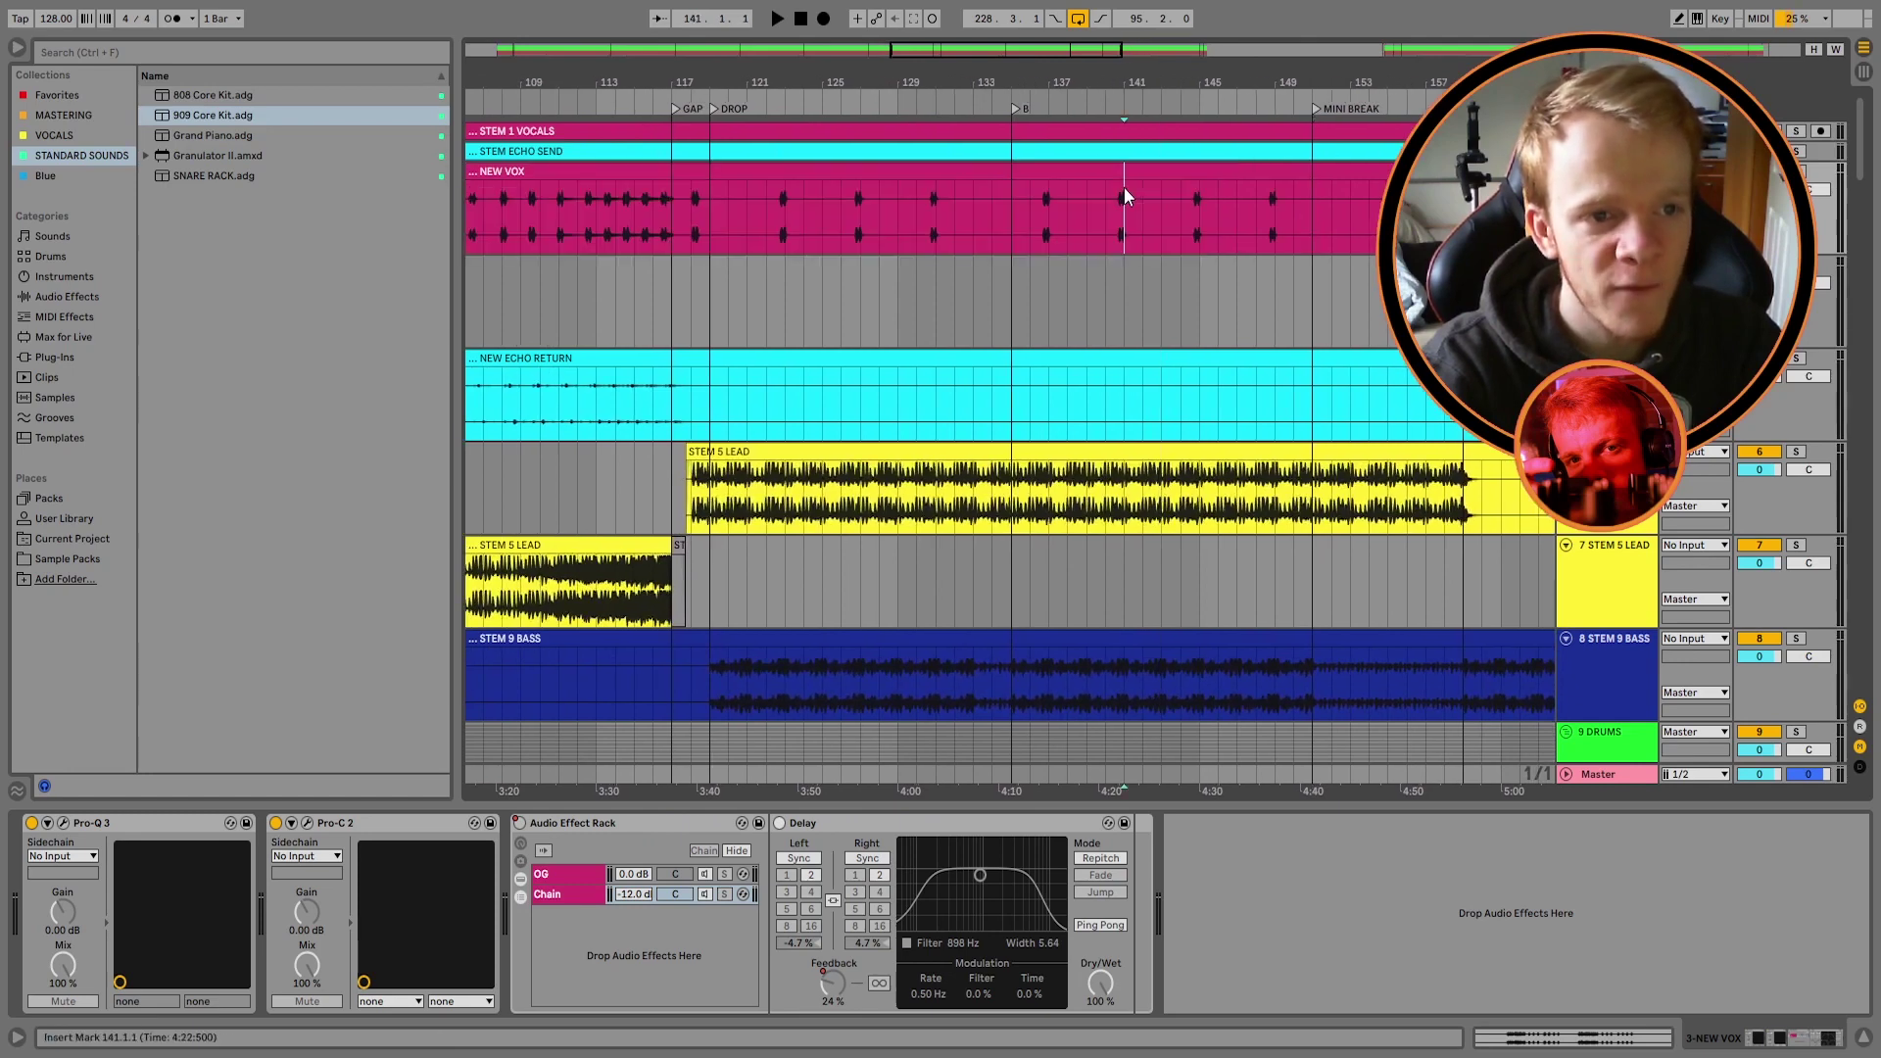
{"action": "left_click_drag", "start_coordinate": [1023, 225], "coordinate": [1313, 215]}
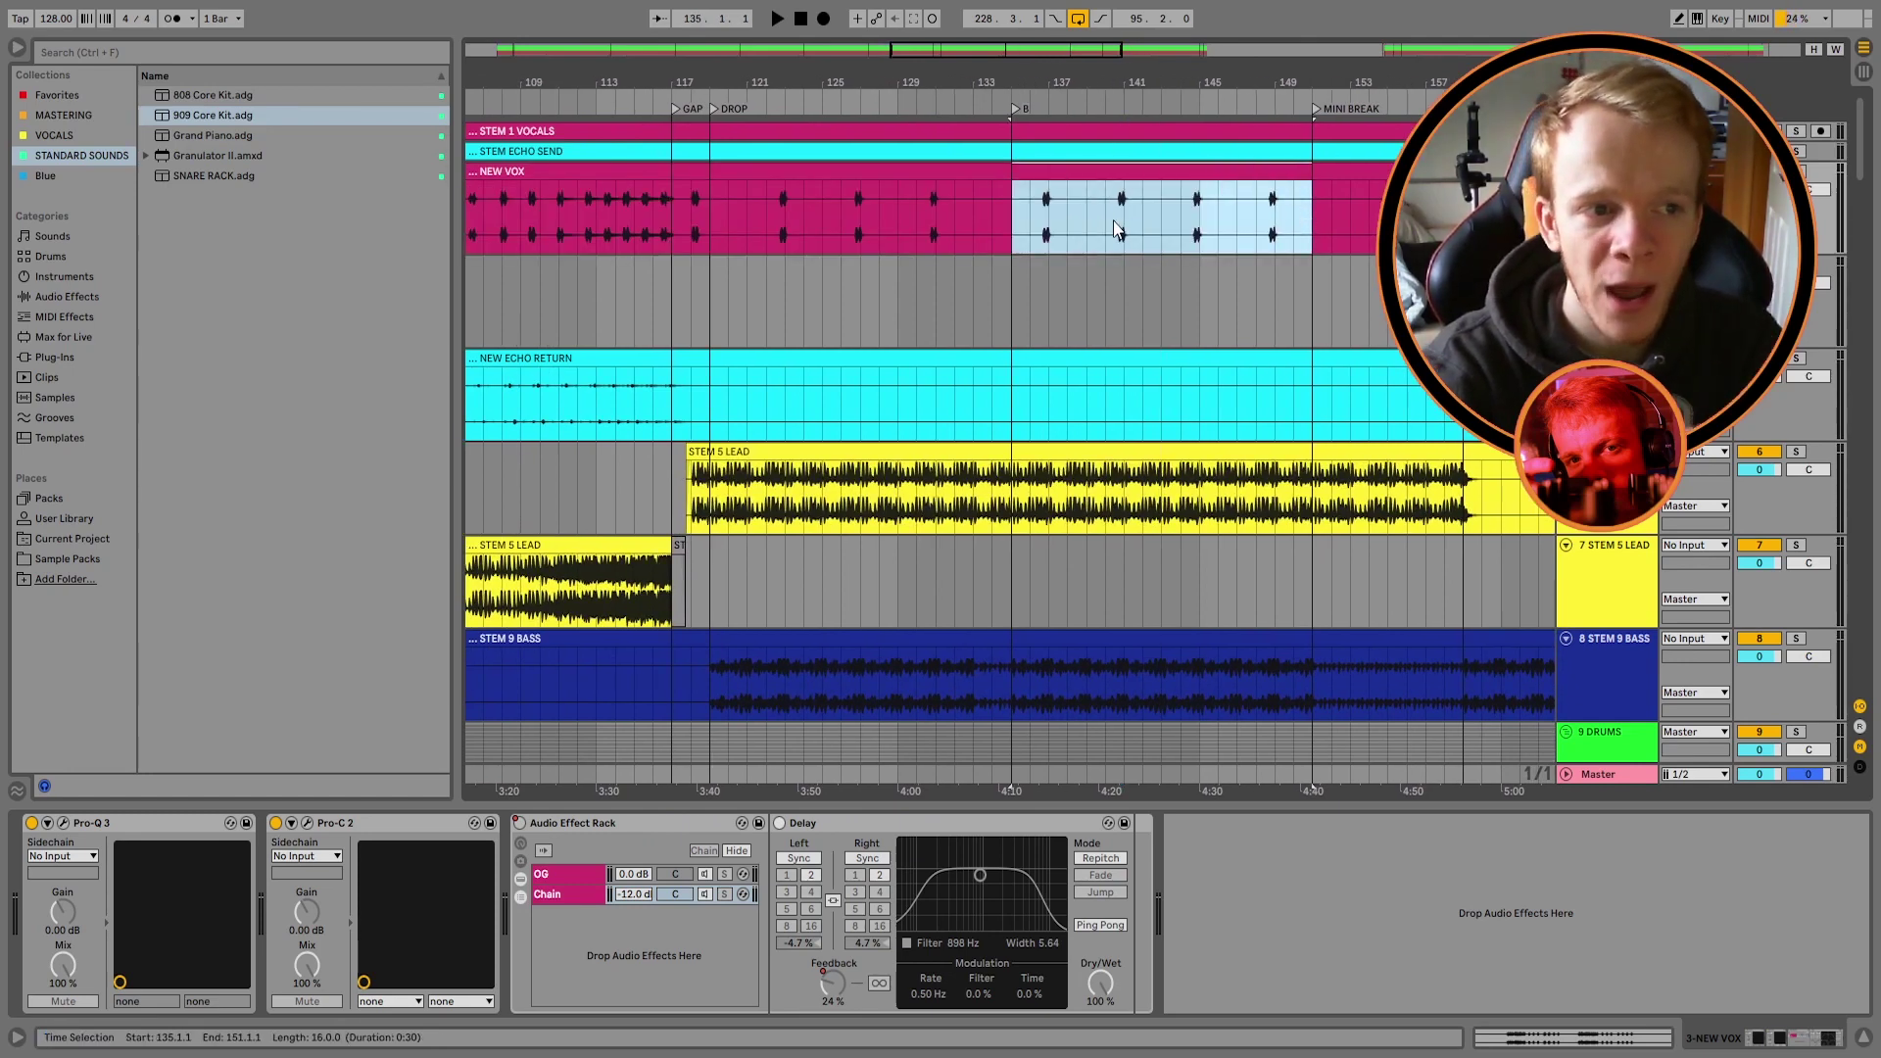
{"action": "left_click_drag", "start_coordinate": [1113, 221], "coordinate": [1206, 214]}
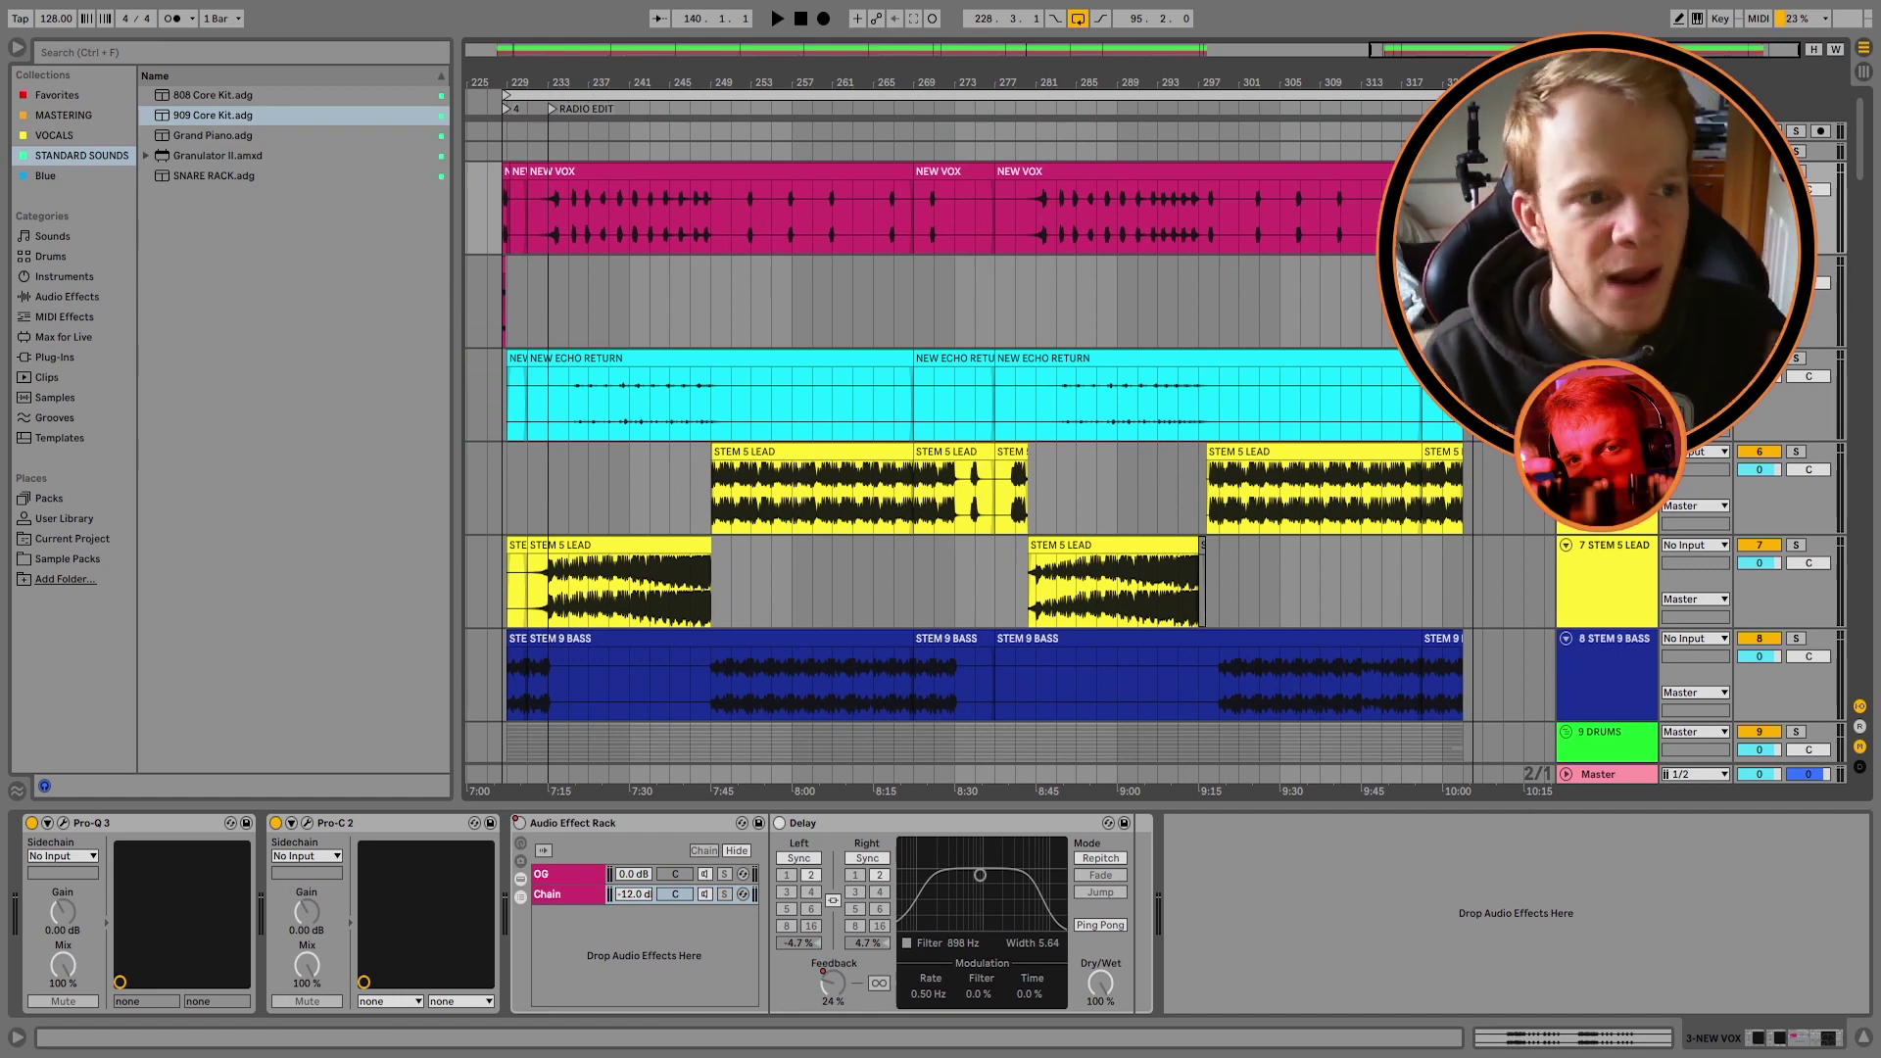
Step: Place the insert marker at bar 269 on NEW VOX and inspect that edit point down to the kick tracks
{"action": "left_click", "coordinate": [915, 226]}
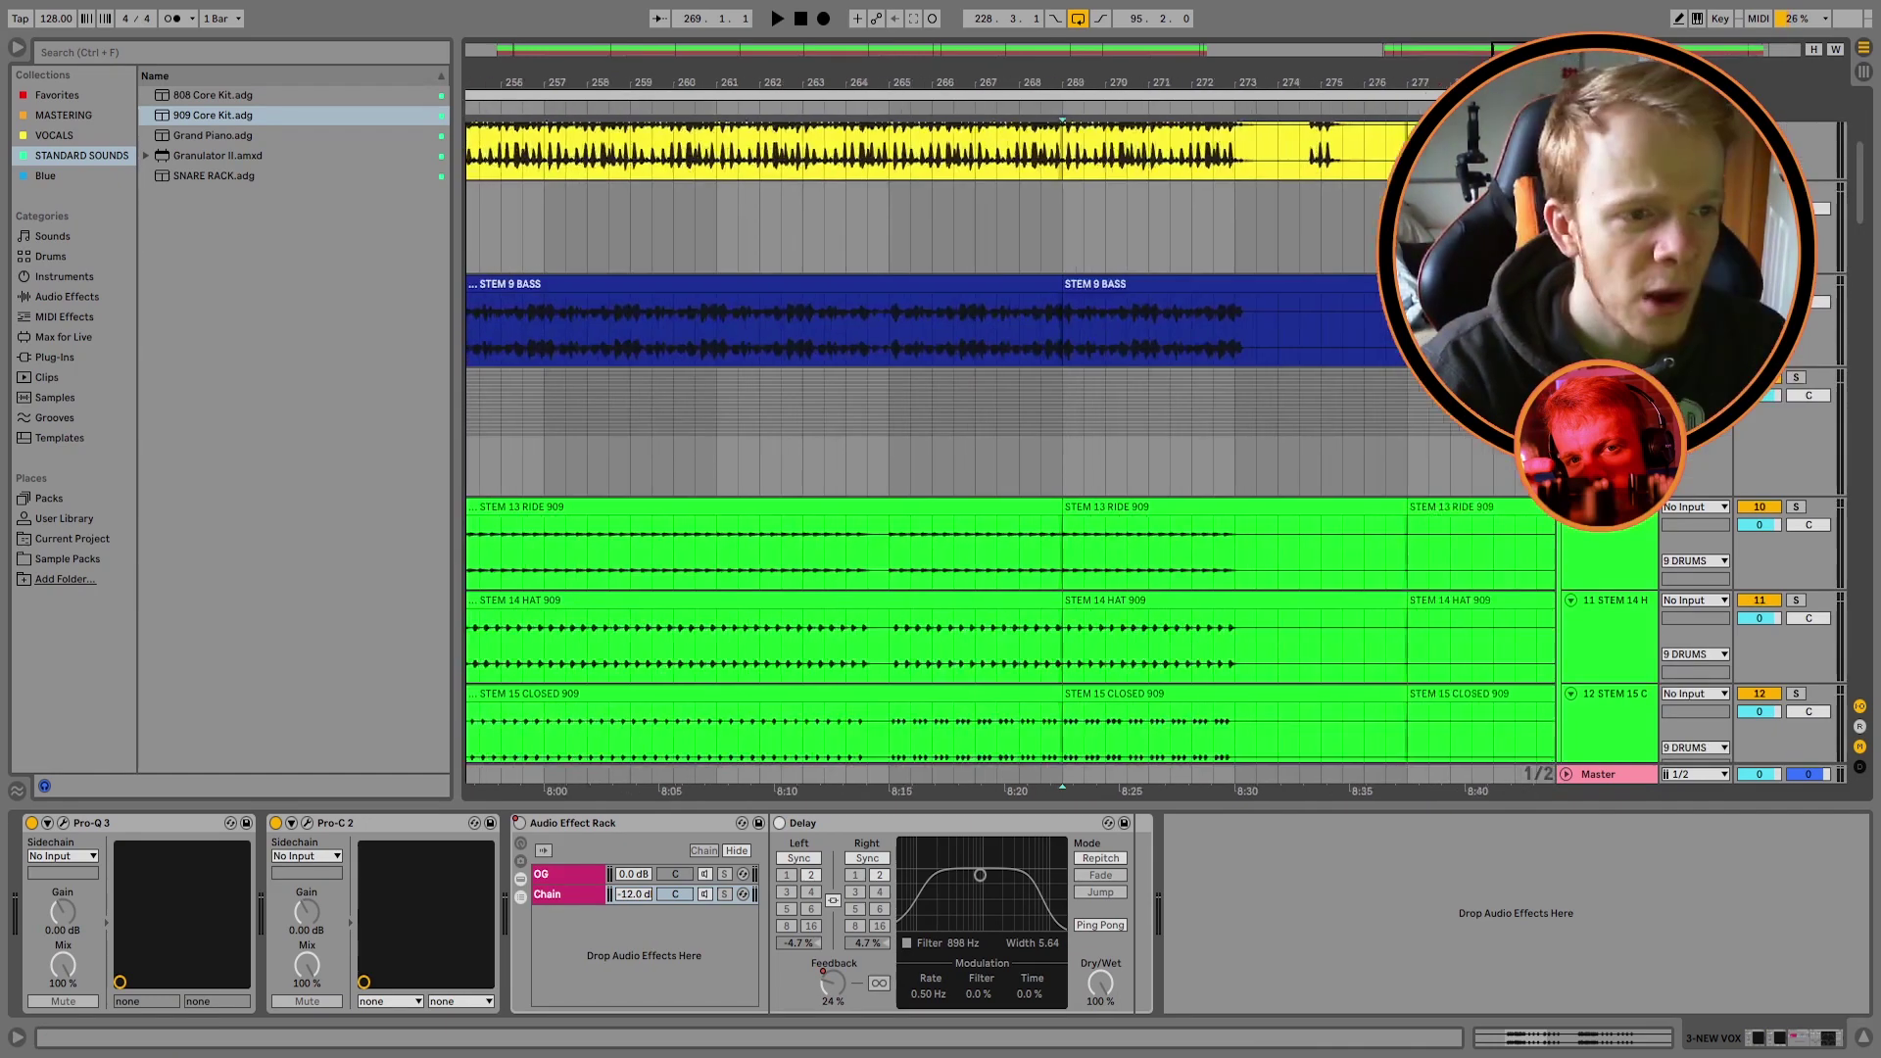
{"action": "left_click_drag", "start_coordinate": [1236, 83], "coordinate": [1166, 265]}
{"action": "key", "text": "minus"}
{"action": "key", "text": "minus"}
{"action": "key", "text": "minus"}
{"action": "key", "text": "minus"}
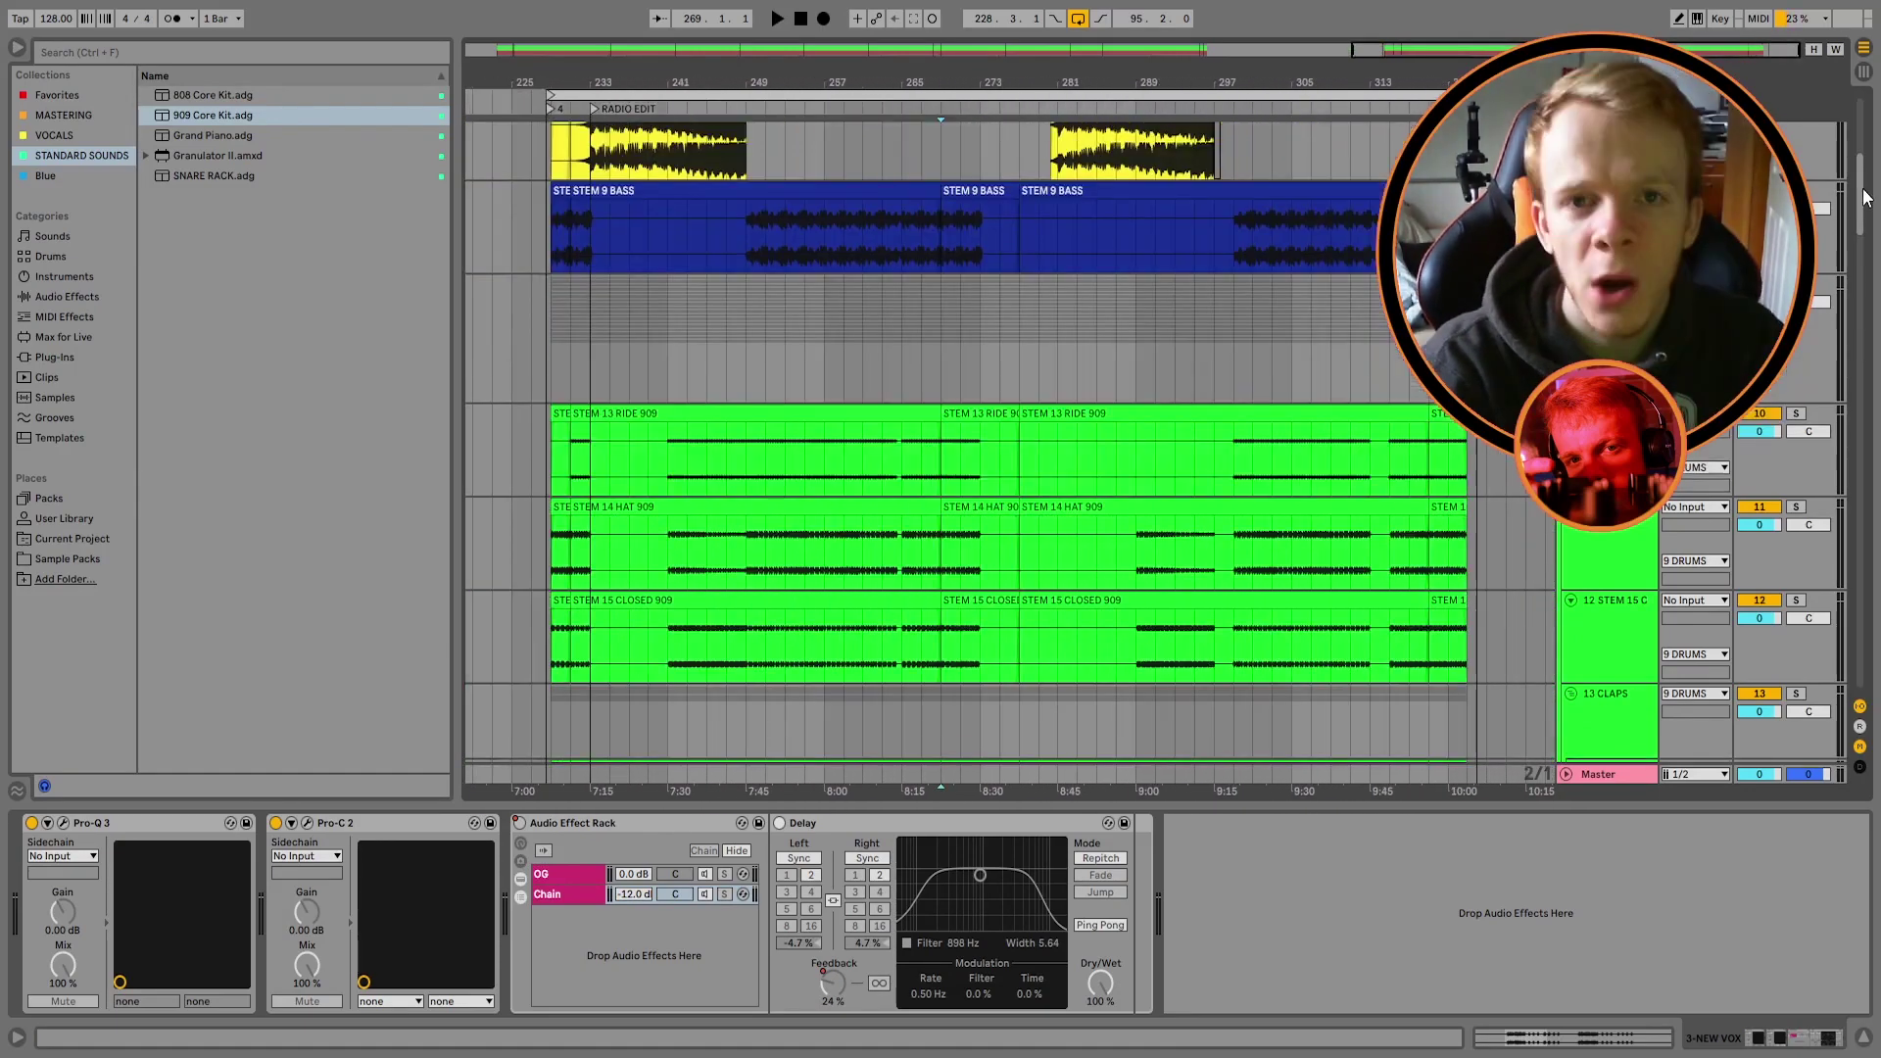
{"action": "left_click_drag", "start_coordinate": [1862, 197], "coordinate": [1828, 642]}
{"action": "scroll", "coordinate": [1828, 642], "scroll_direction": "down", "scroll_amount": 2}
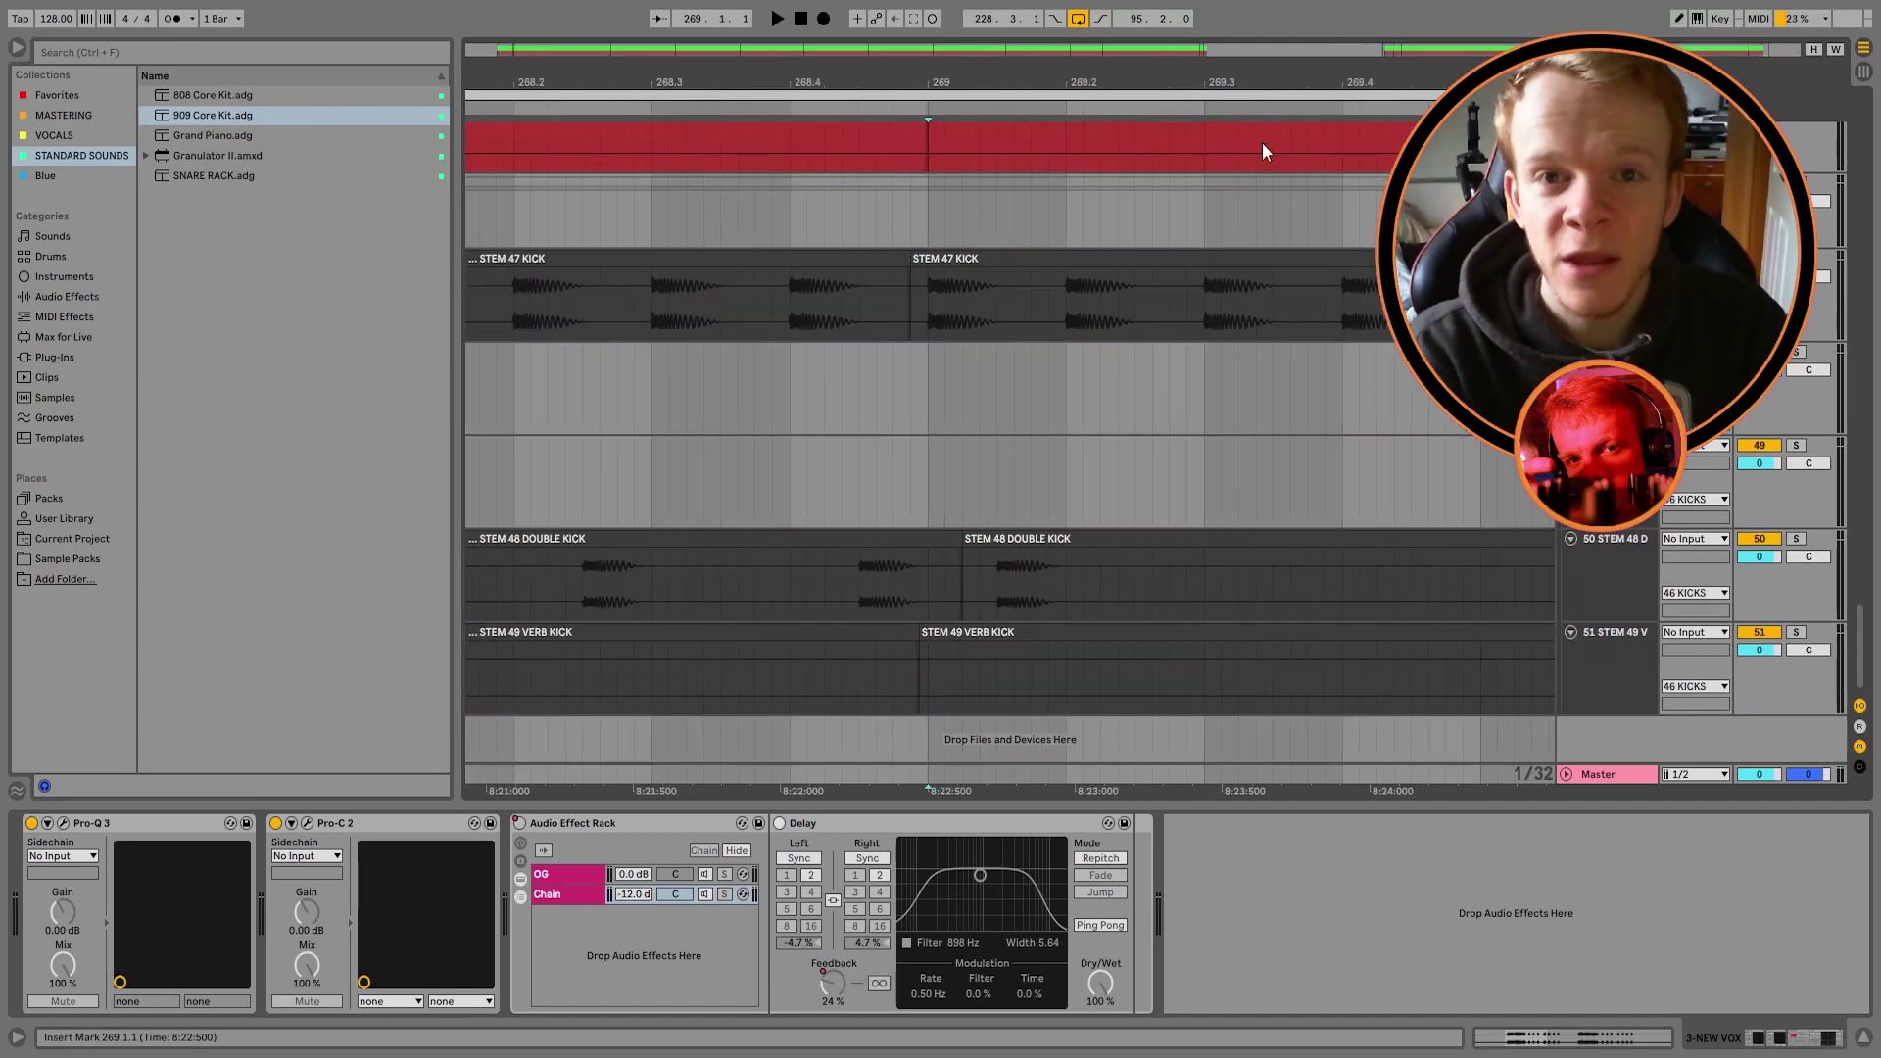
Step: Try to trim the start of the second STEM 47 KICK clip to 269.1.1
{"action": "left_click", "coordinate": [914, 263]}
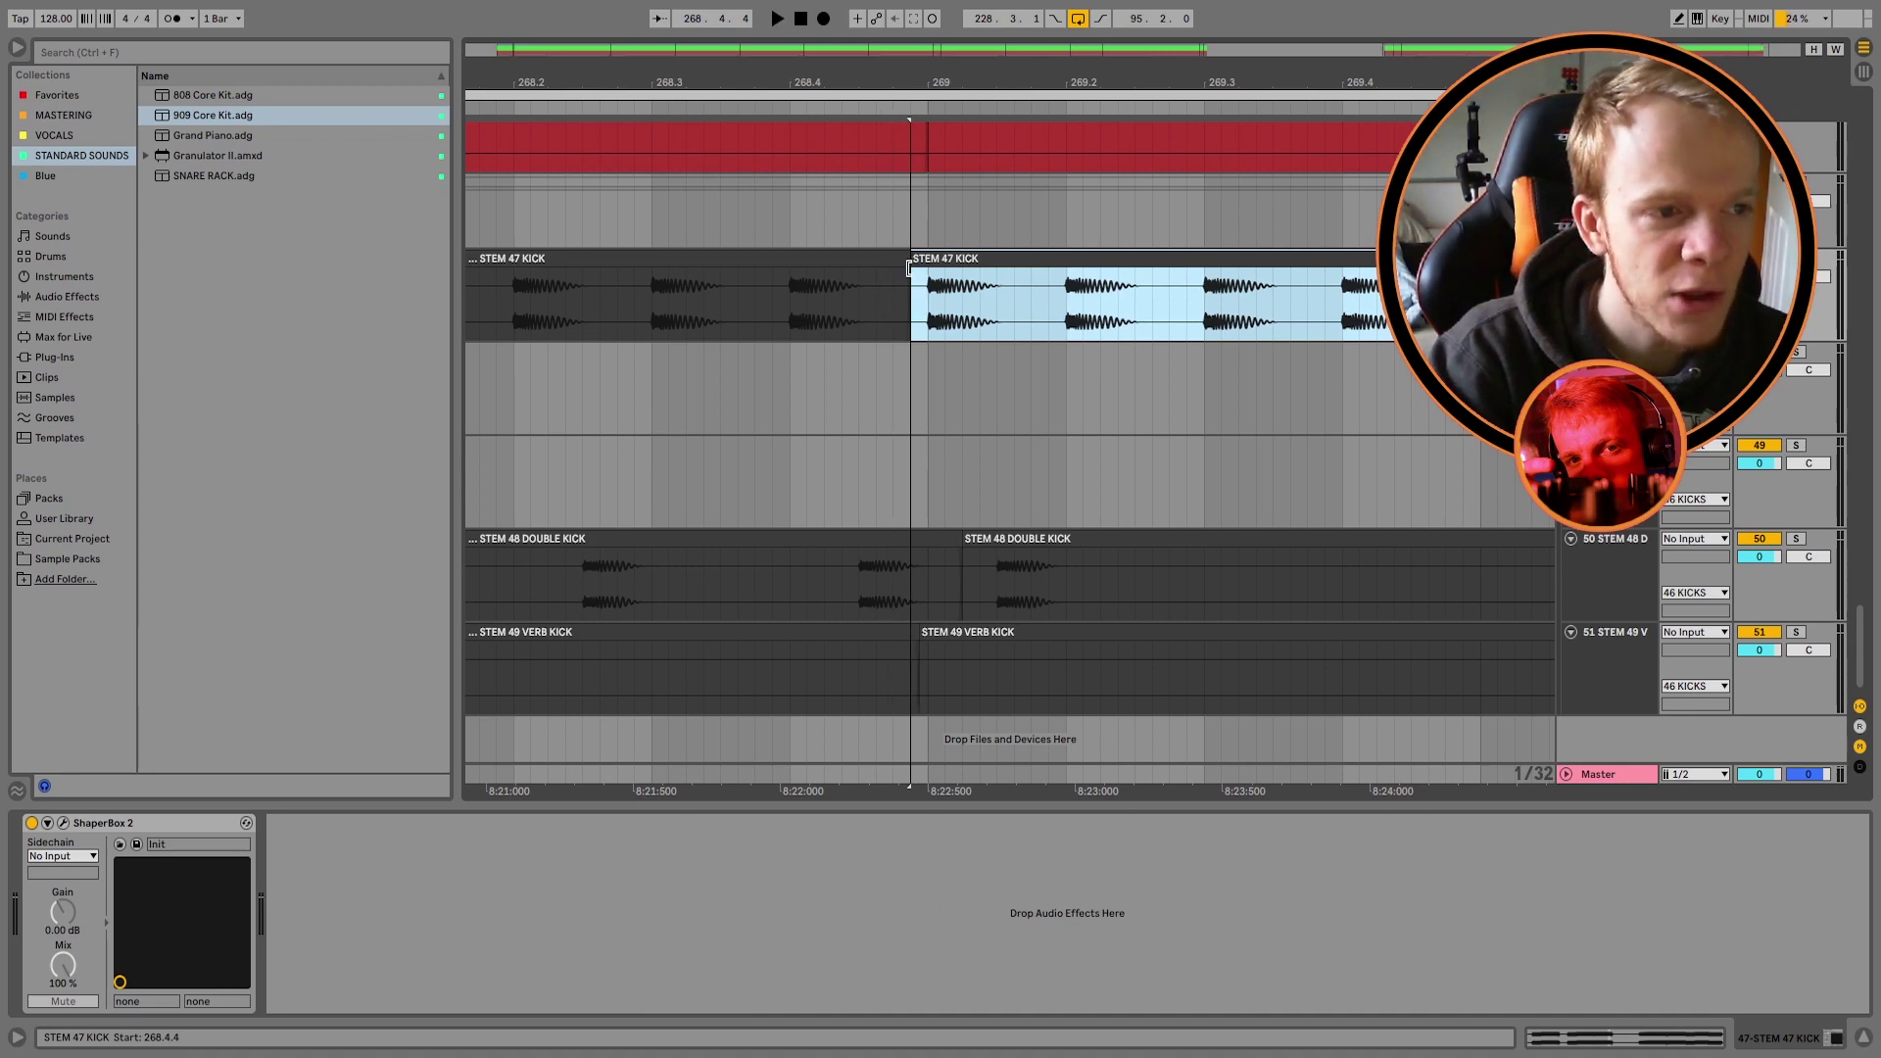
{"action": "left_click_drag", "start_coordinate": [909, 266], "coordinate": [928, 272]}
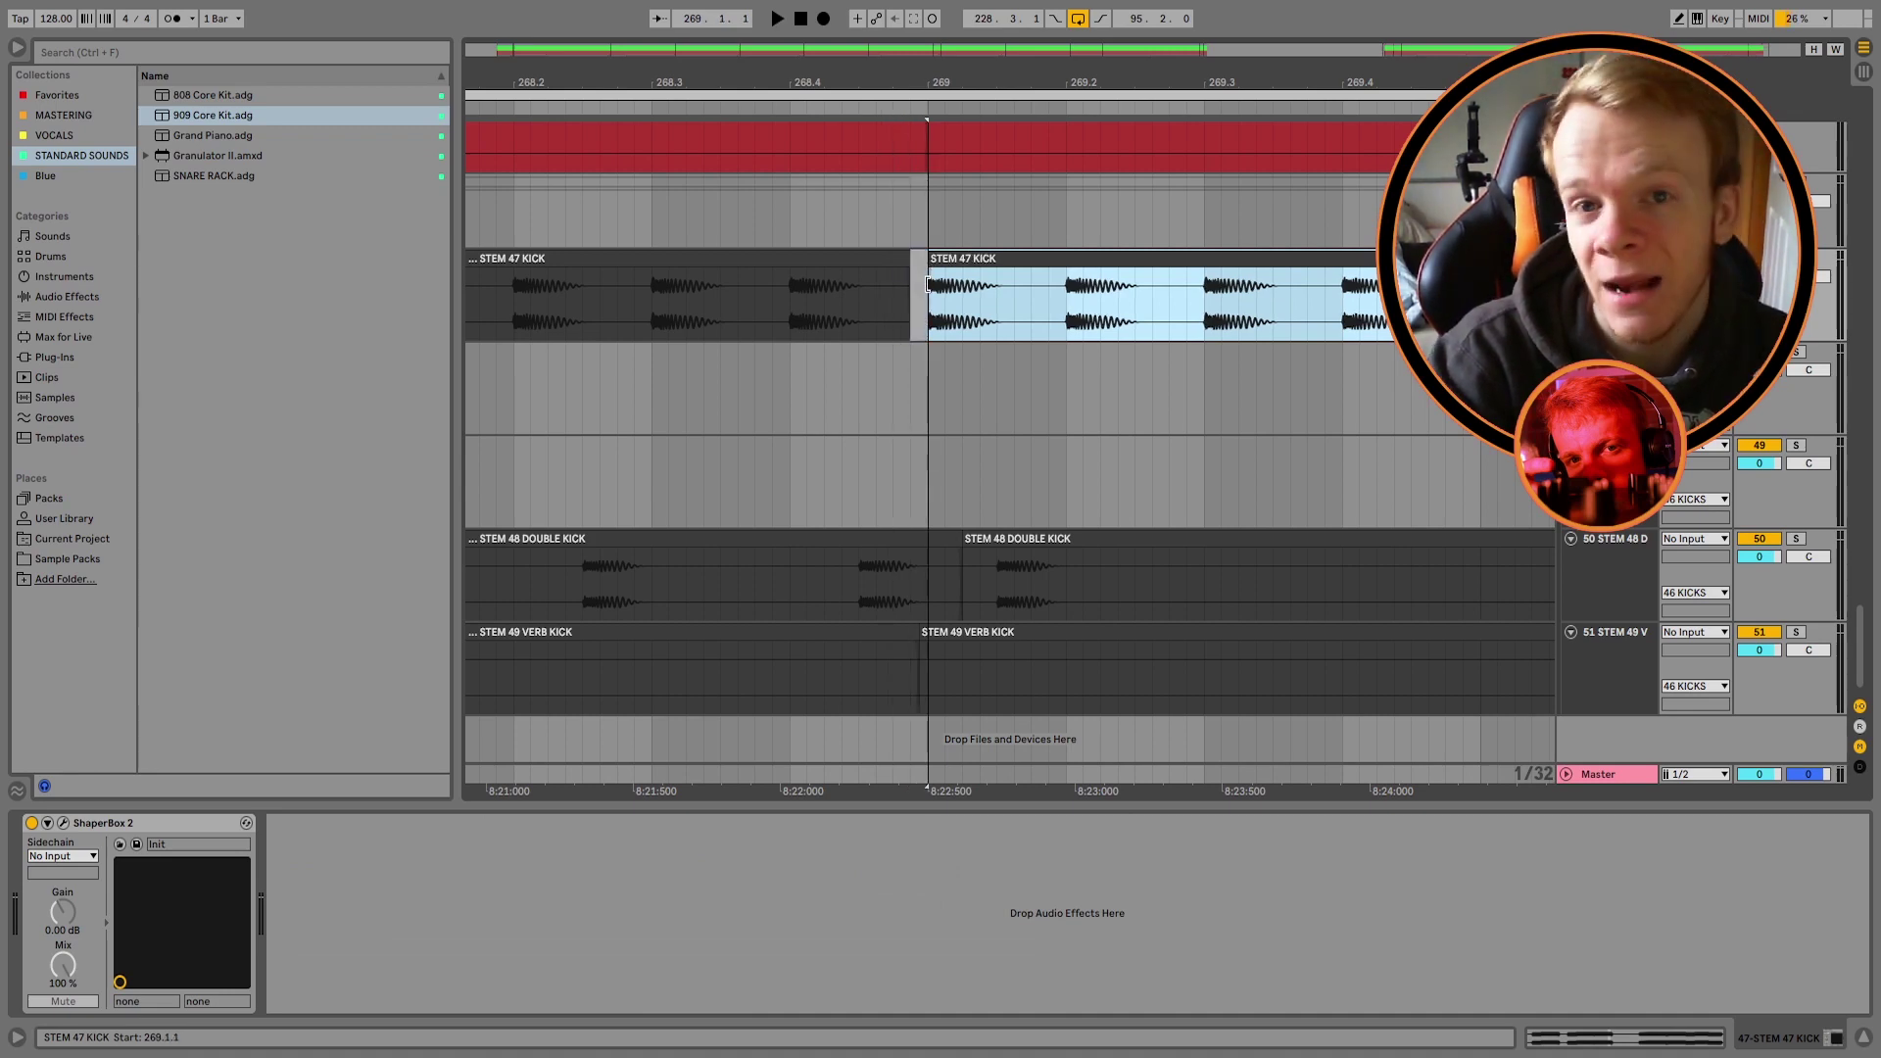
{"action": "key", "text": "ctrl+z"}
{"action": "left_click", "coordinate": [1010, 478]}
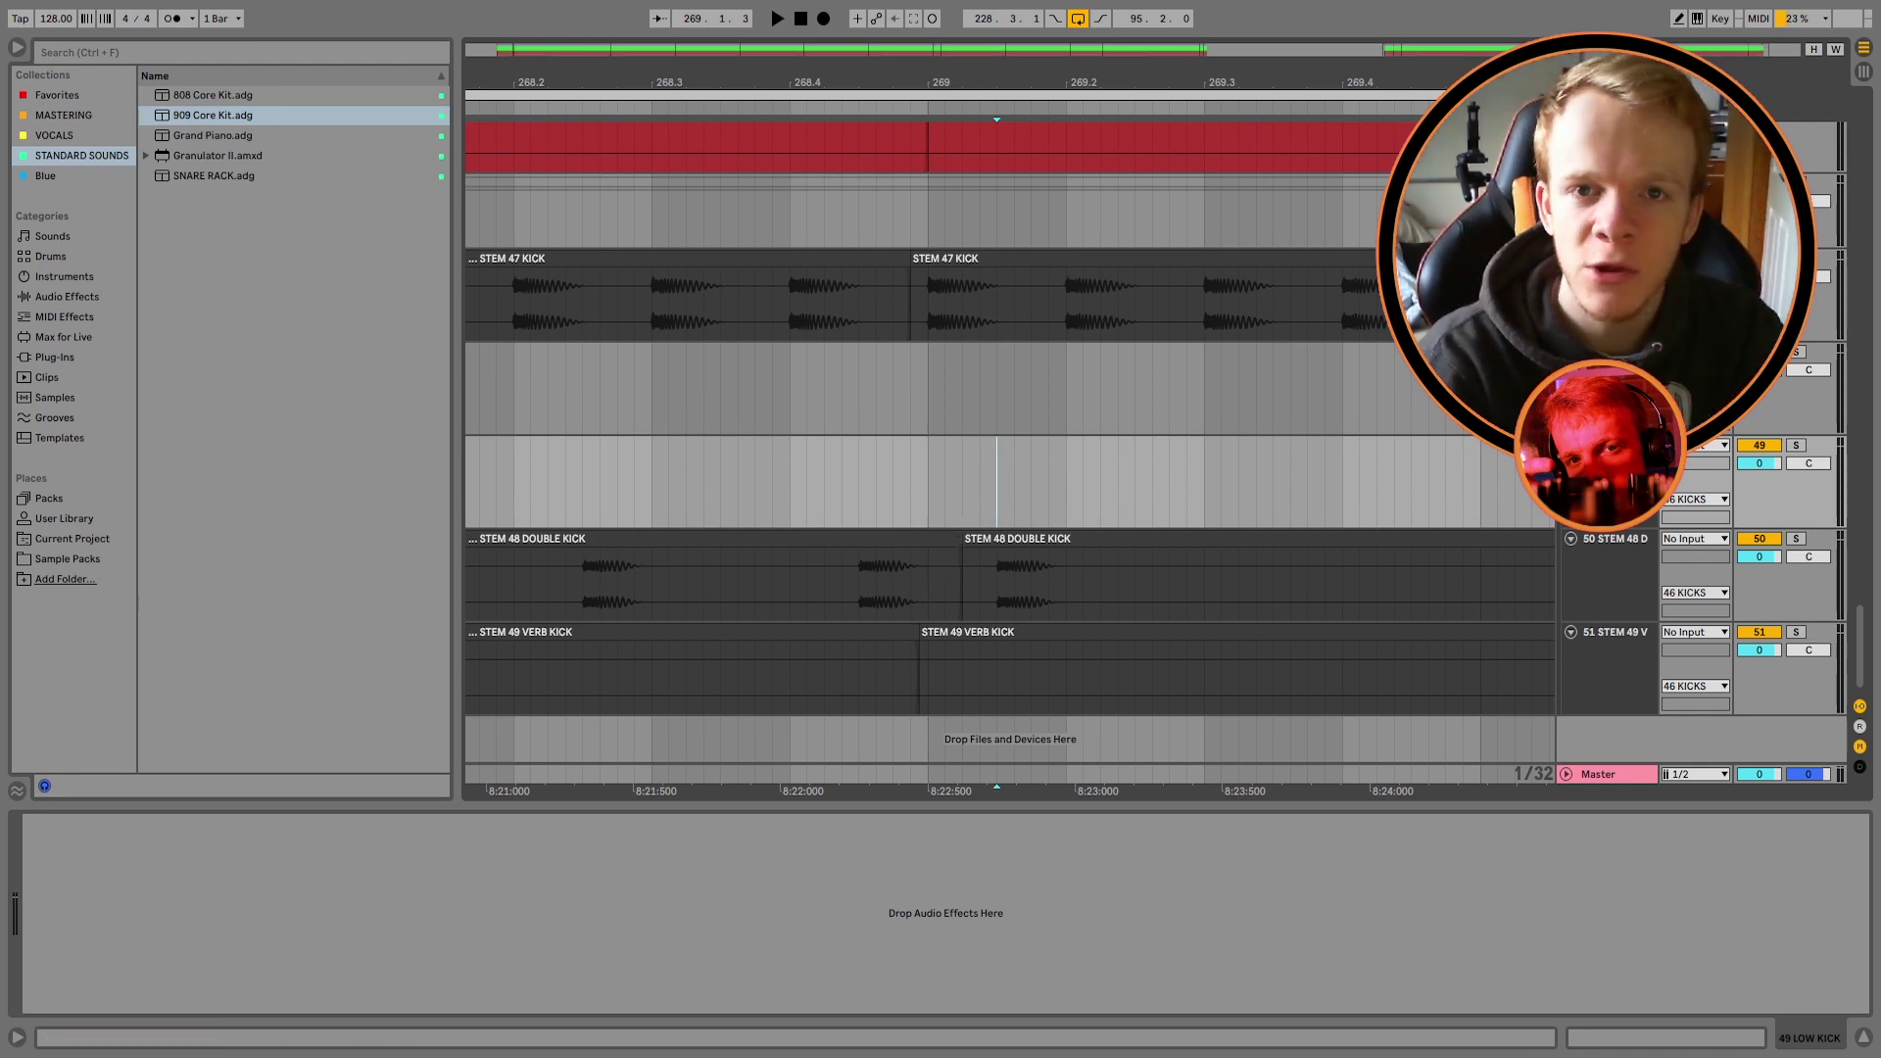
Step: Examine the cuts around bar 269 across the FX and upper tracks of the radio edit
{"action": "left_click_drag", "start_coordinate": [931, 84], "coordinate": [759, 20]}
{"action": "left_click_drag", "start_coordinate": [1861, 643], "coordinate": [1873, 526]}
{"action": "scroll", "coordinate": [1872, 526], "scroll_direction": "up", "scroll_amount": 1}
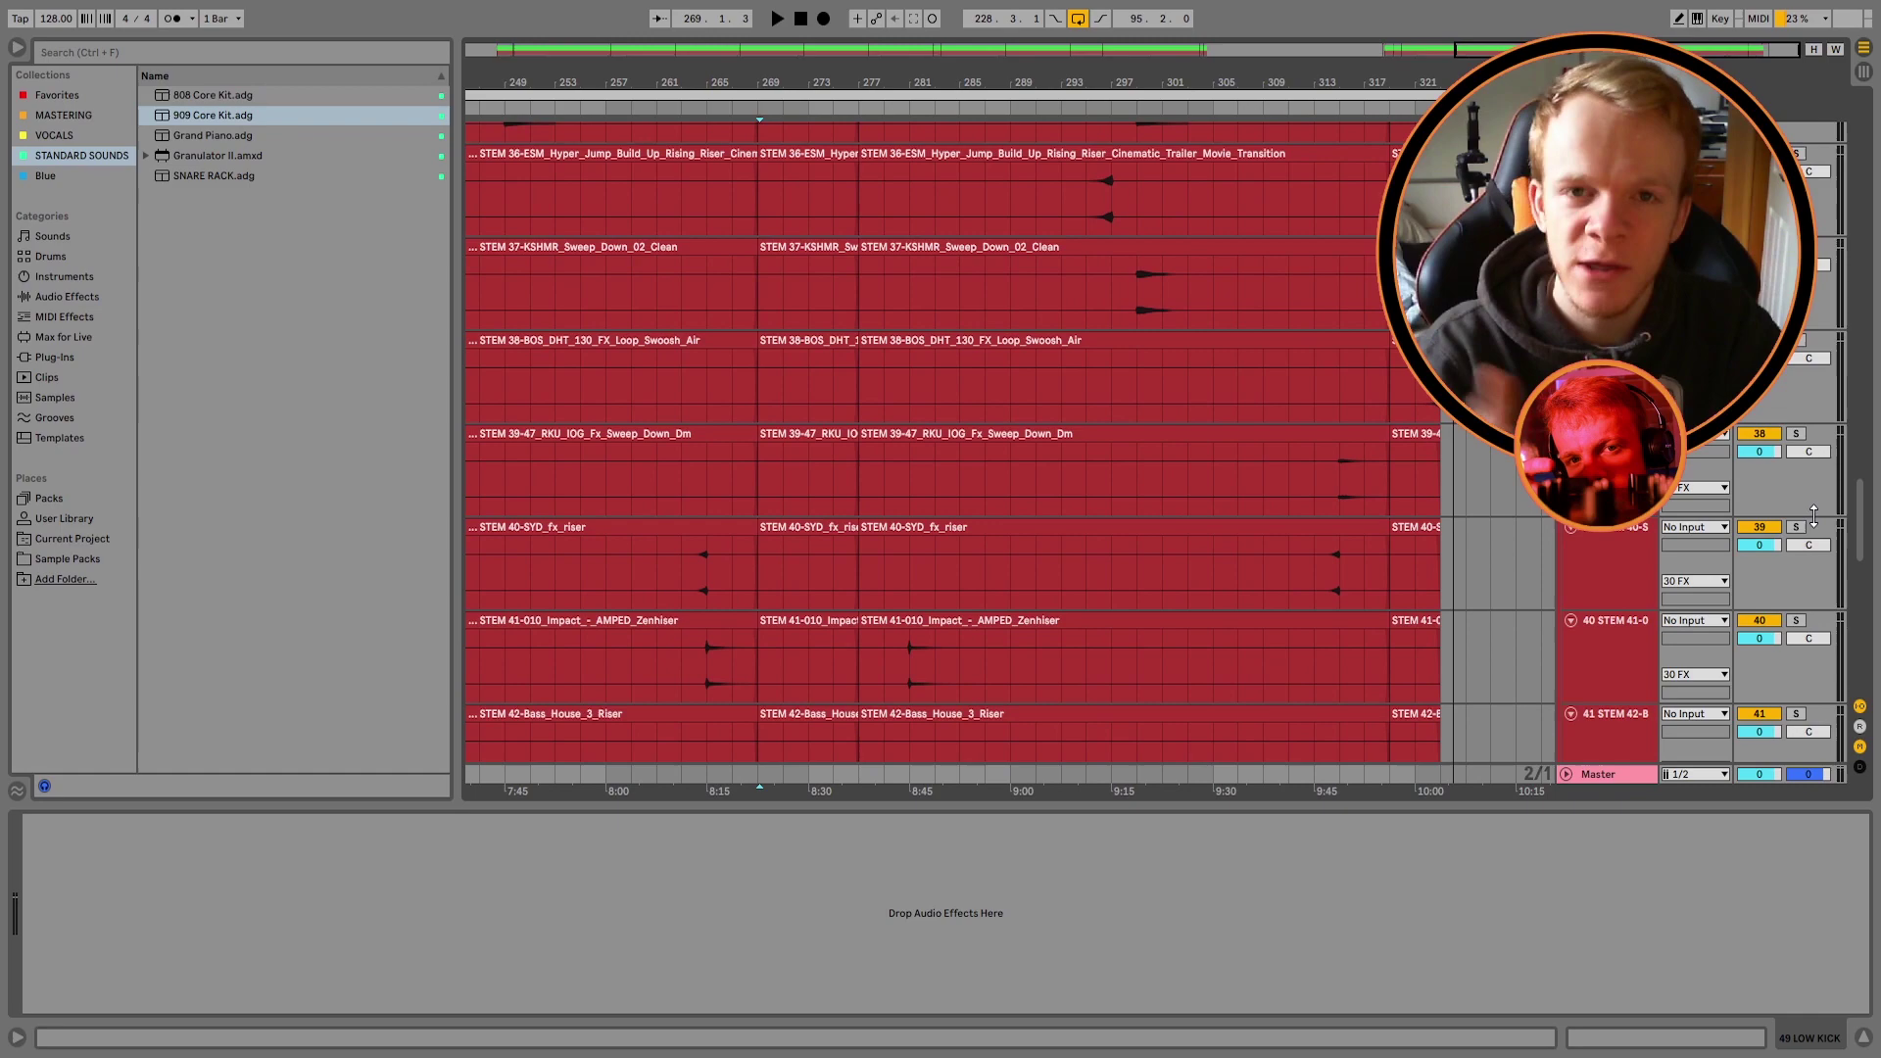
{"action": "scroll", "coordinate": [1307, 460], "scroll_direction": "up", "scroll_amount": 5}
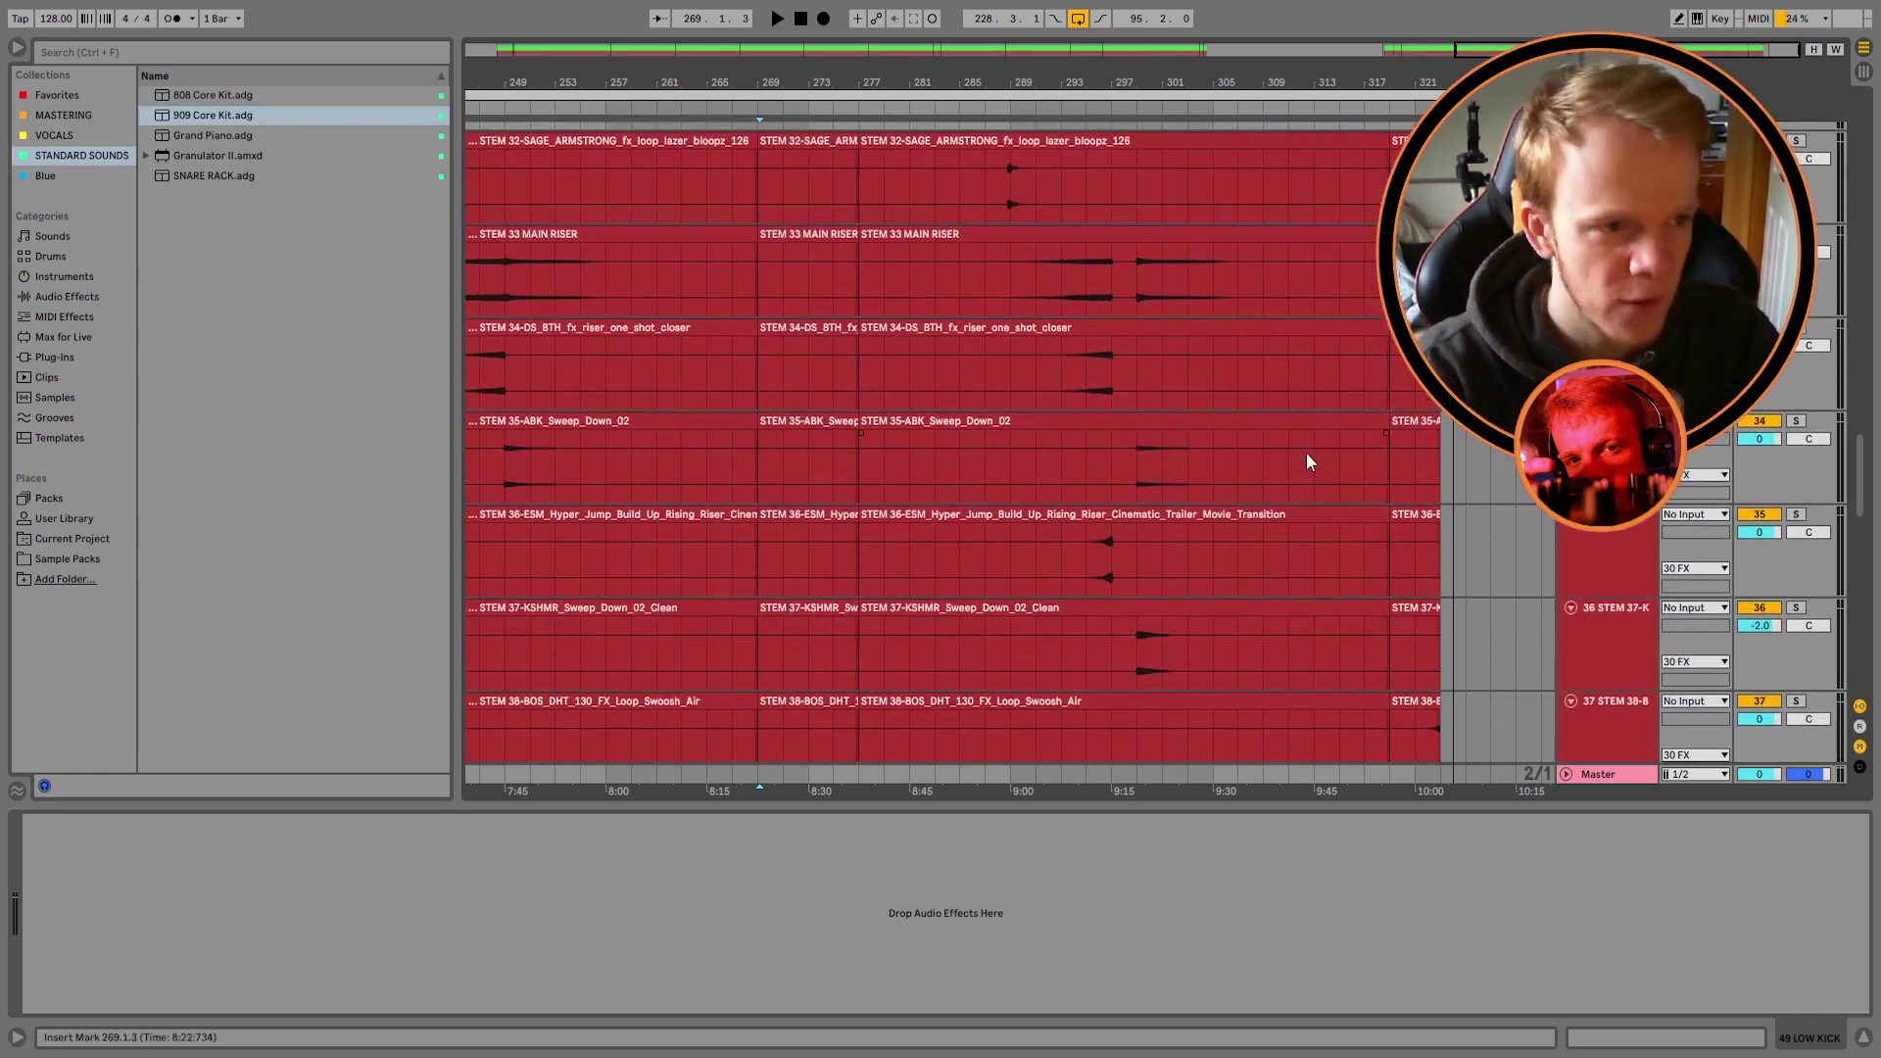
{"action": "scroll", "coordinate": [1301, 561], "scroll_direction": "up", "scroll_amount": 10}
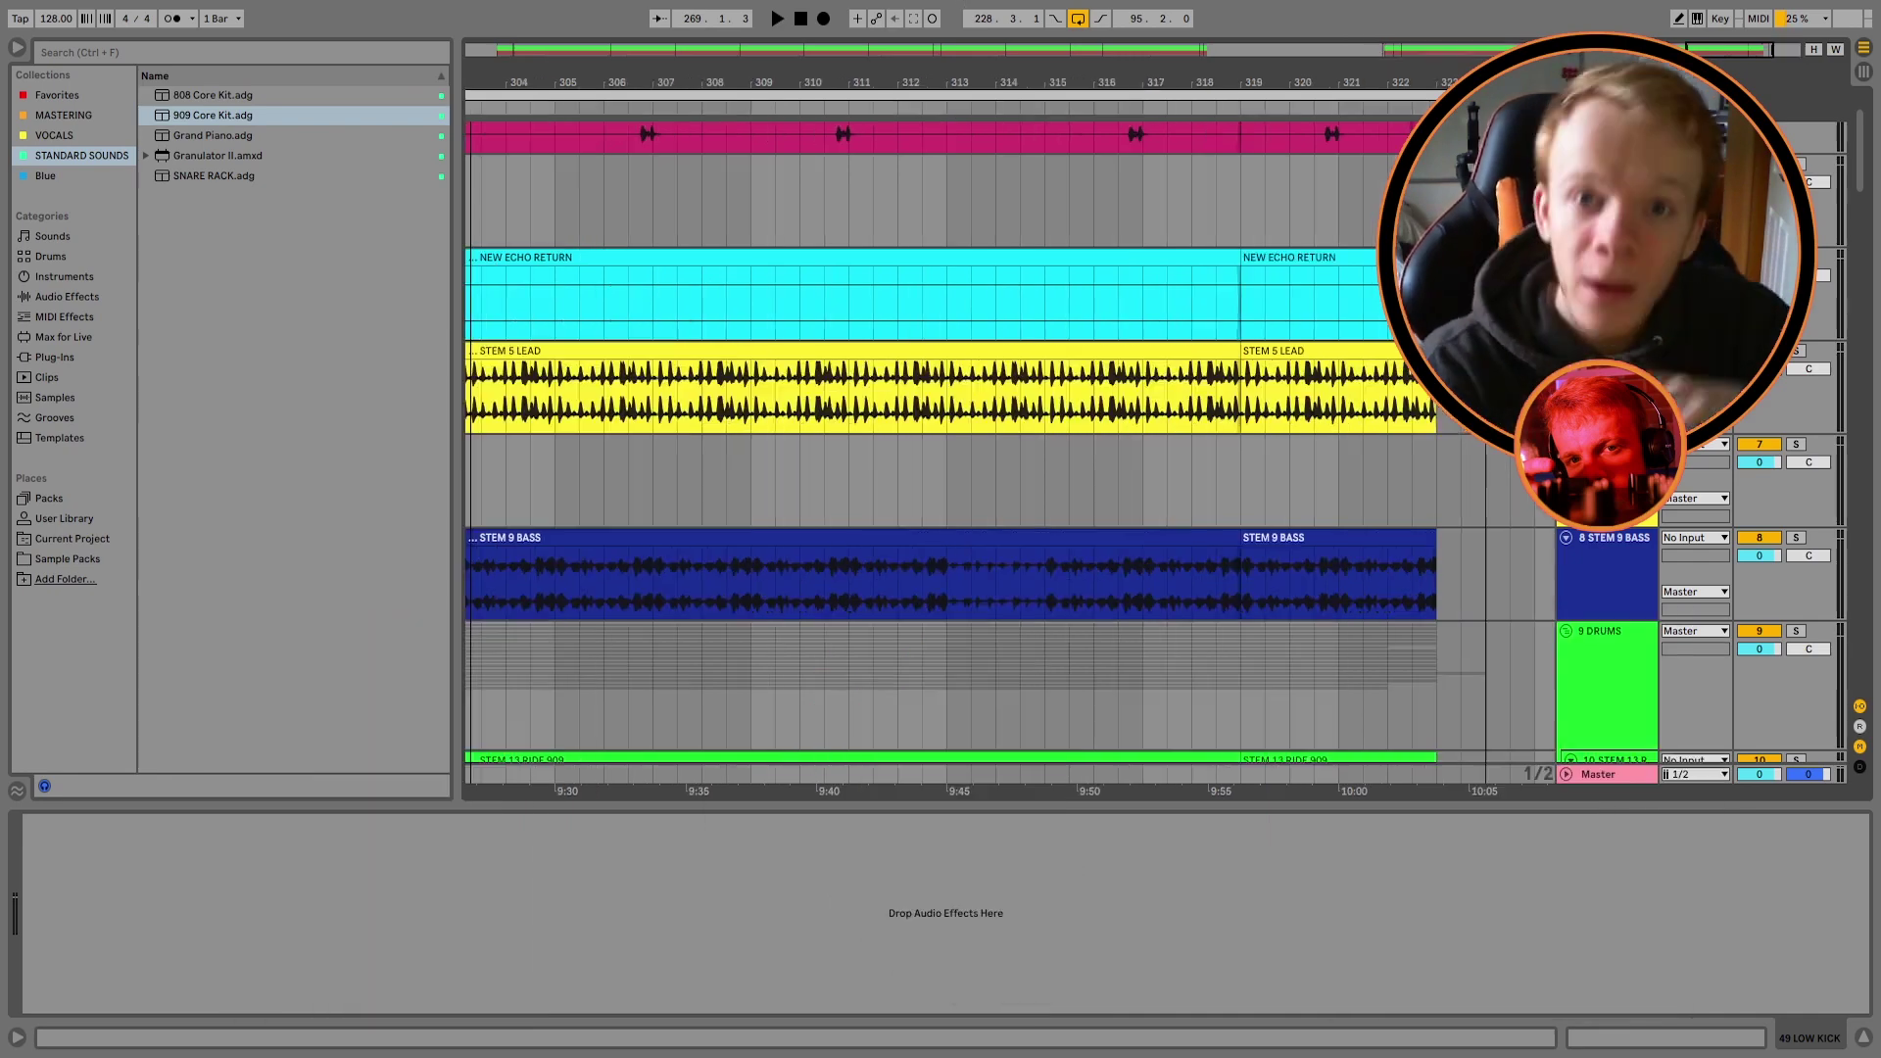
Step: Examine how the vocal, drum, FX and kick clips end between bars 313 and 324 of the radio edit
{"action": "left_click_drag", "start_coordinate": [963, 82], "coordinate": [500, 96]}
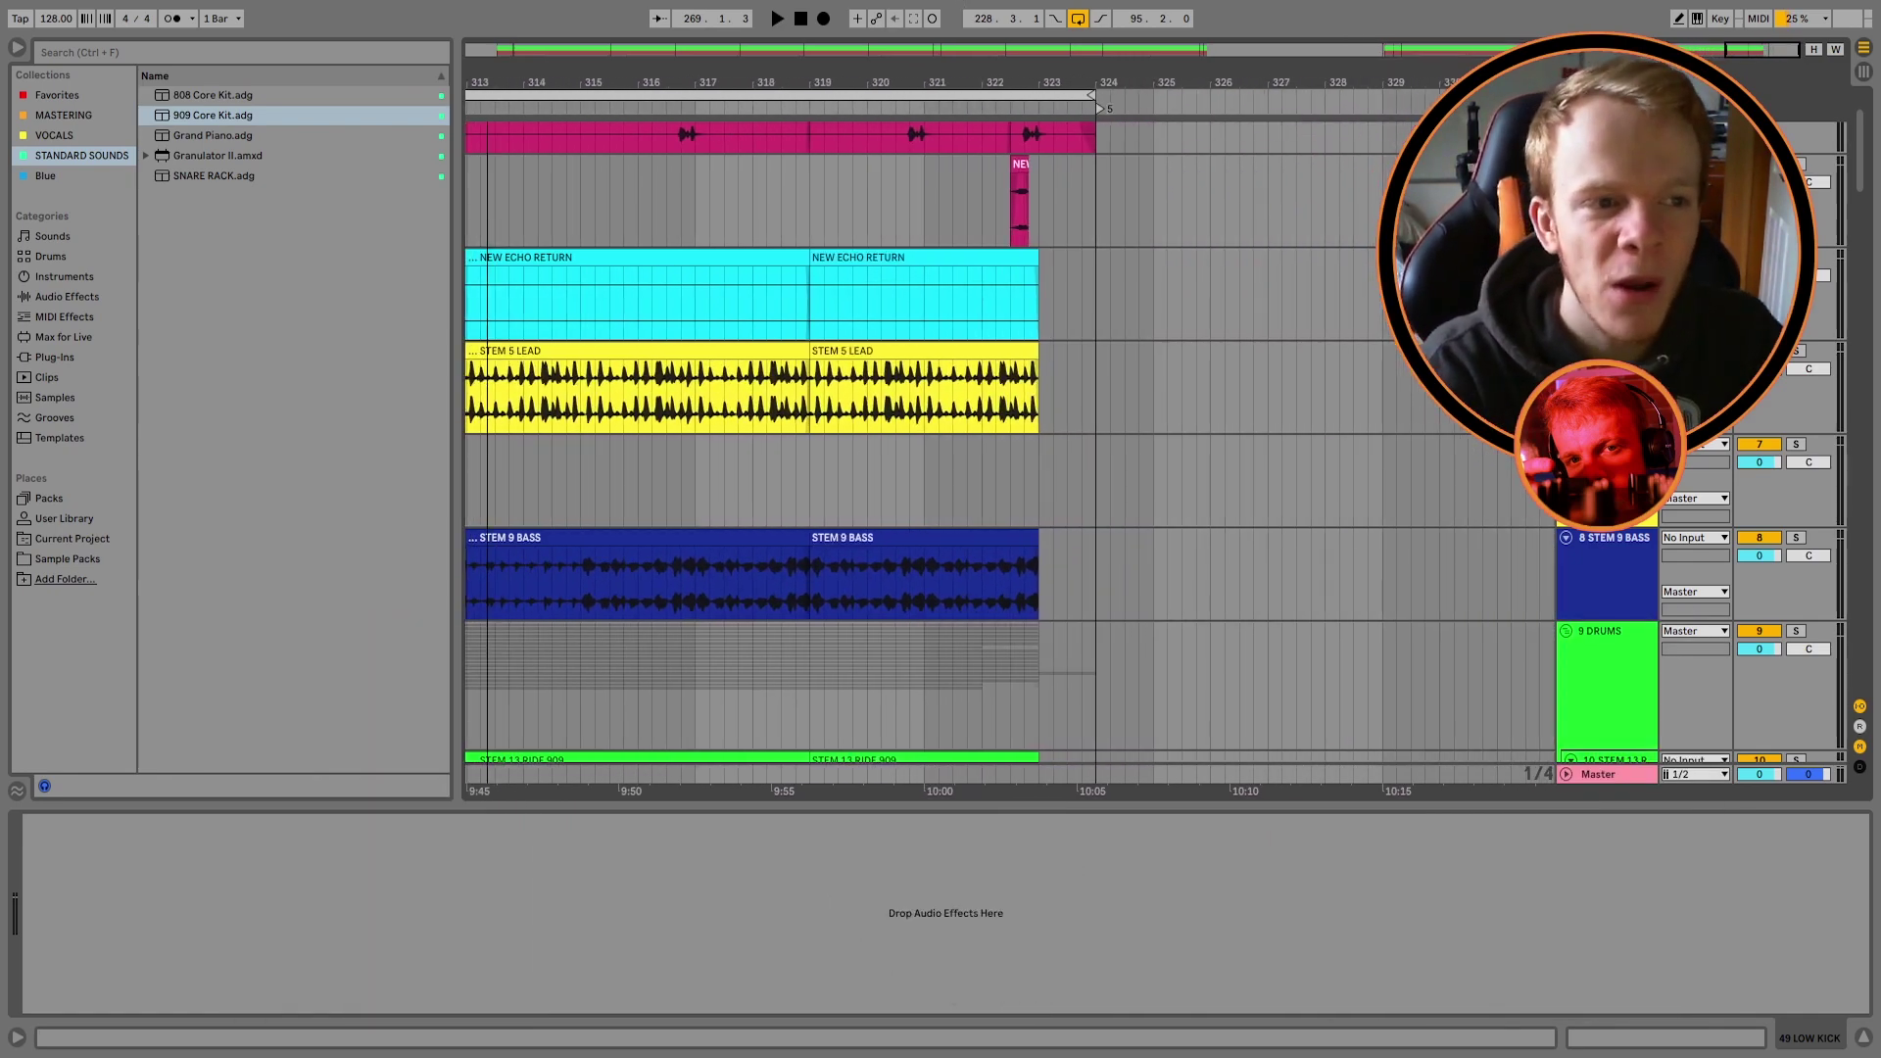
{"action": "scroll", "coordinate": [1268, 302], "scroll_direction": "up", "scroll_amount": 3}
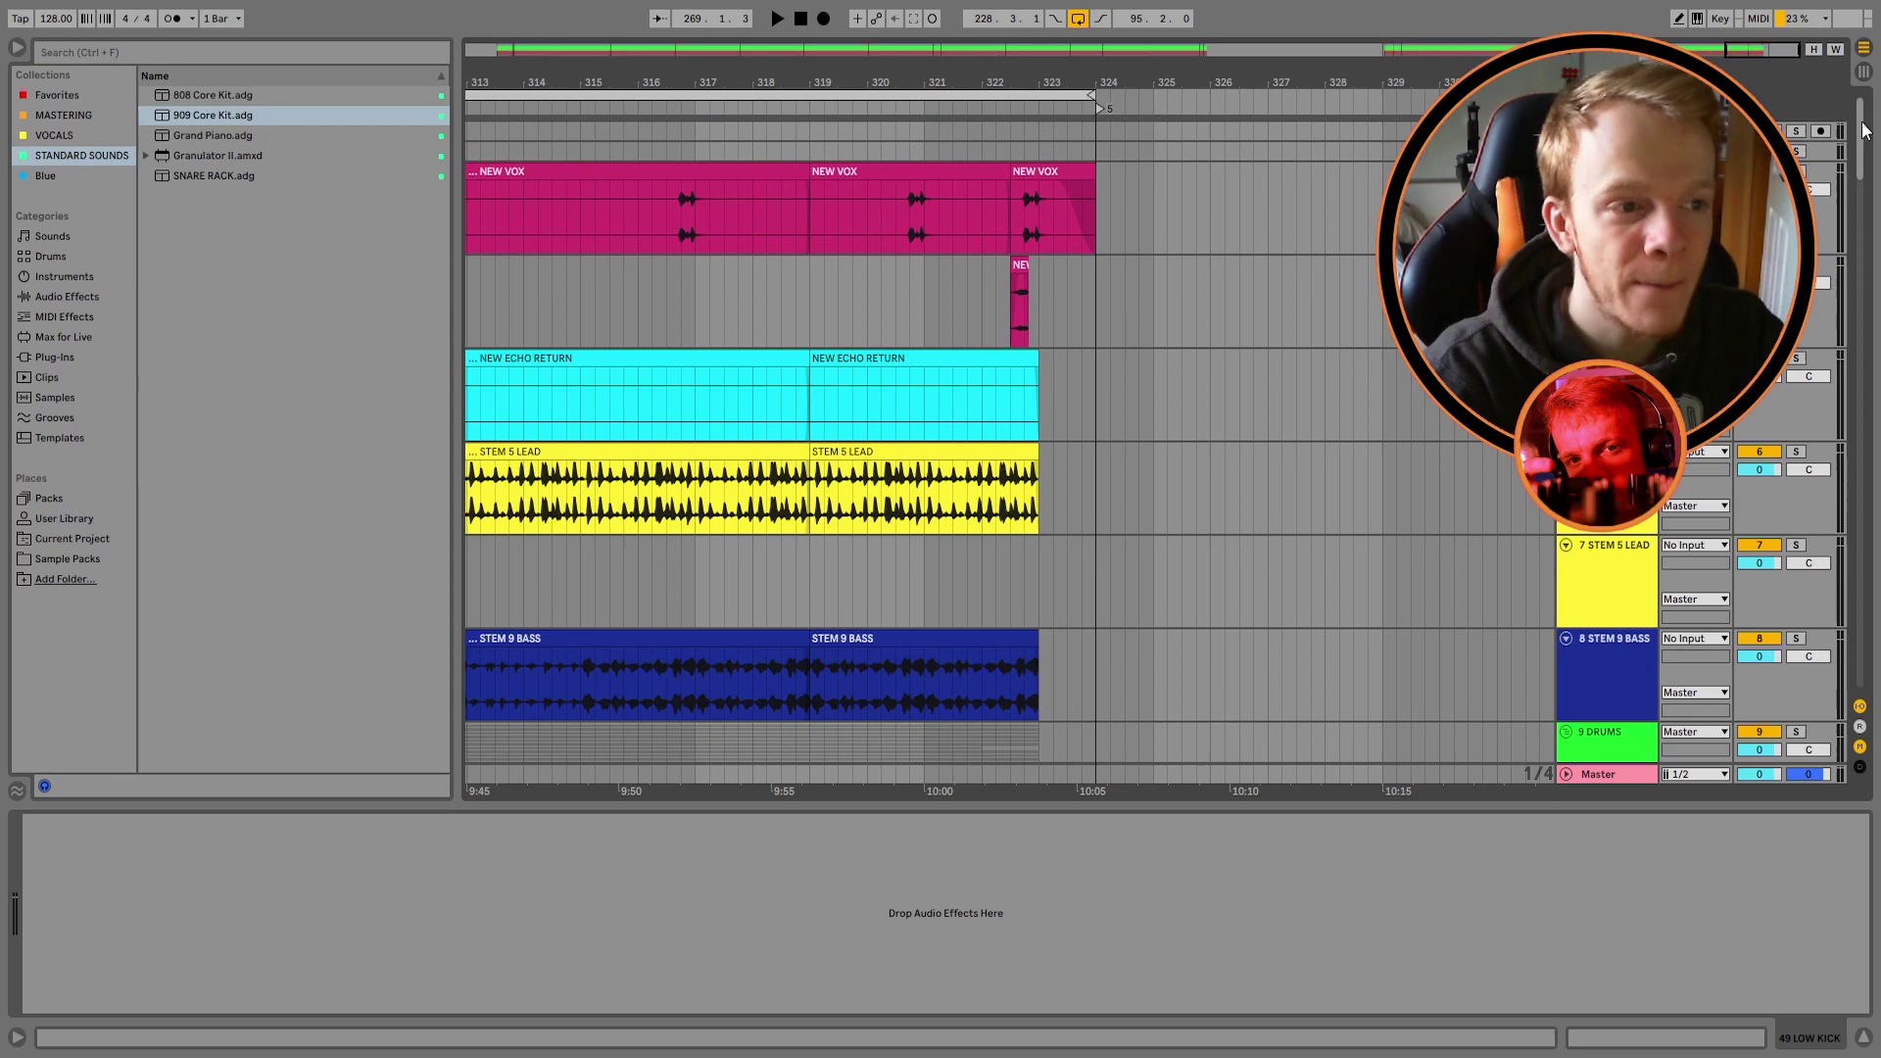
{"action": "scroll", "coordinate": [1862, 137], "scroll_direction": "down", "scroll_amount": 3}
{"action": "left_click_drag", "start_coordinate": [1862, 130], "coordinate": [1854, 642]}
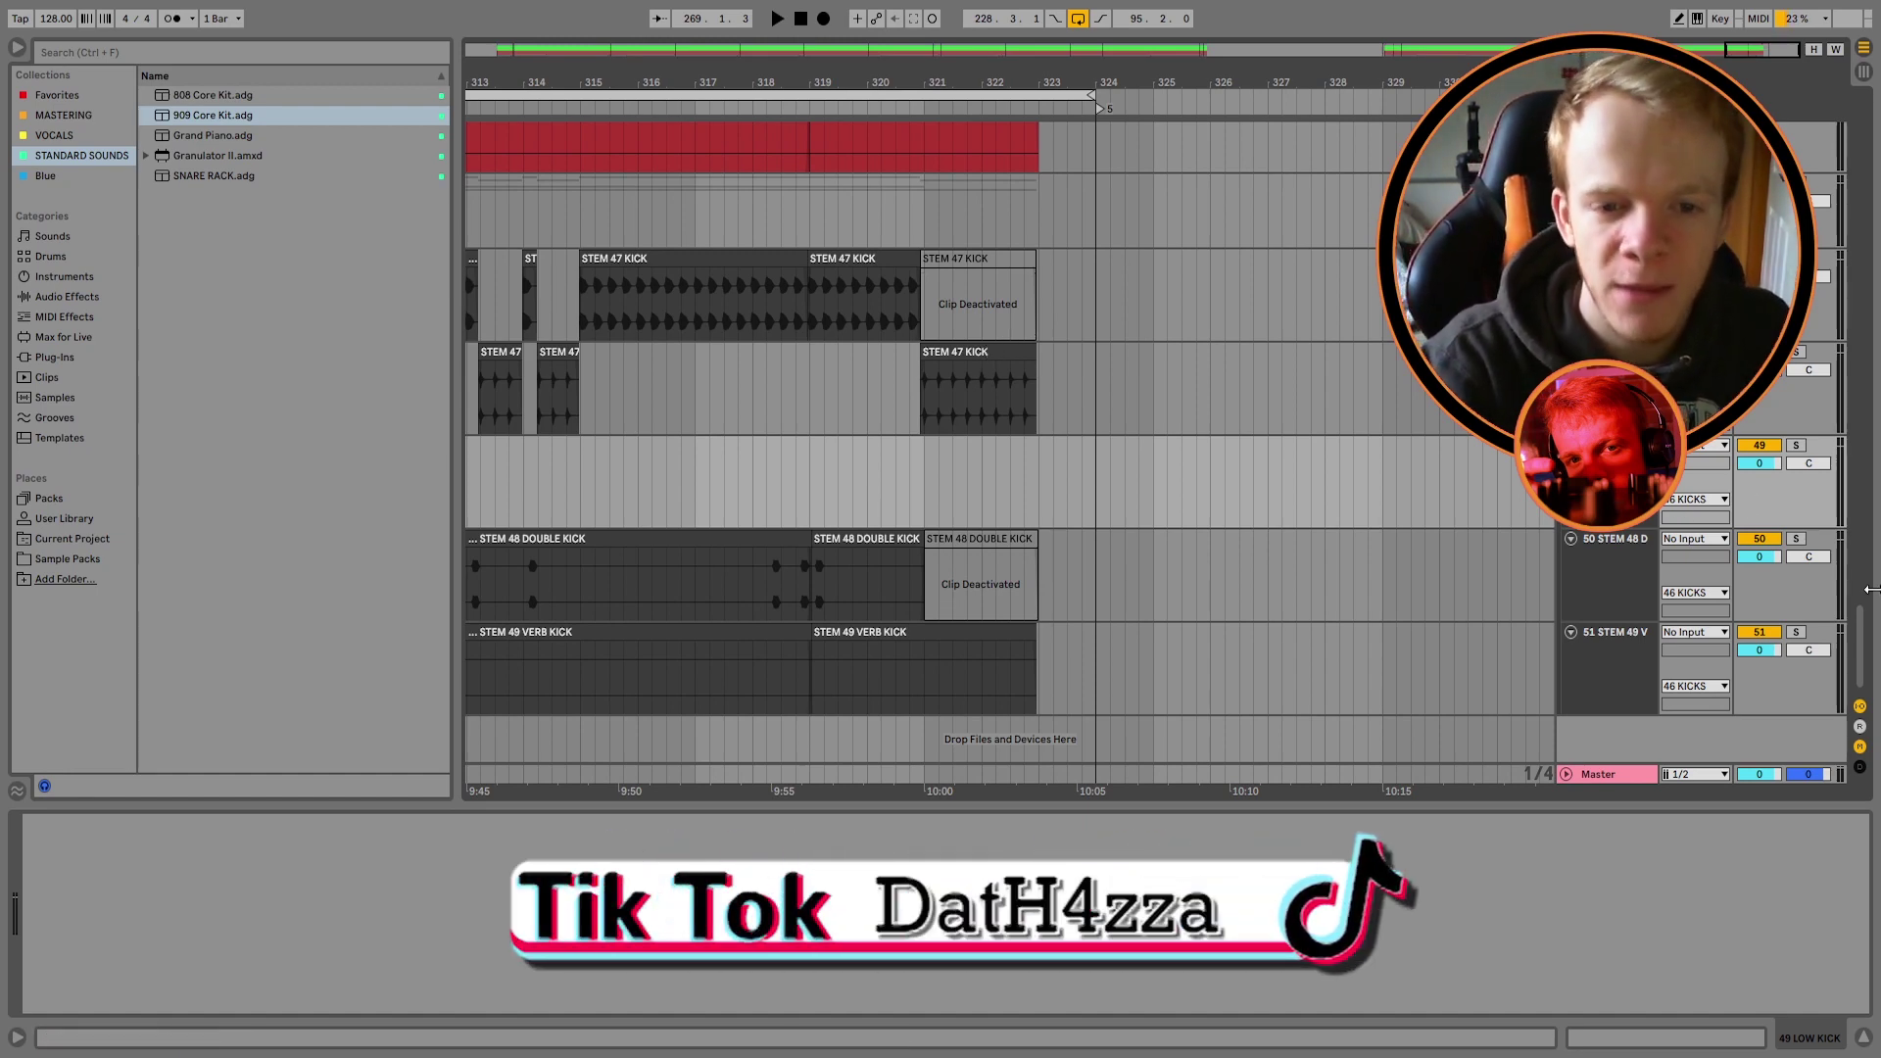
{"action": "scroll", "coordinate": [1862, 667], "scroll_direction": "up", "scroll_amount": 10}
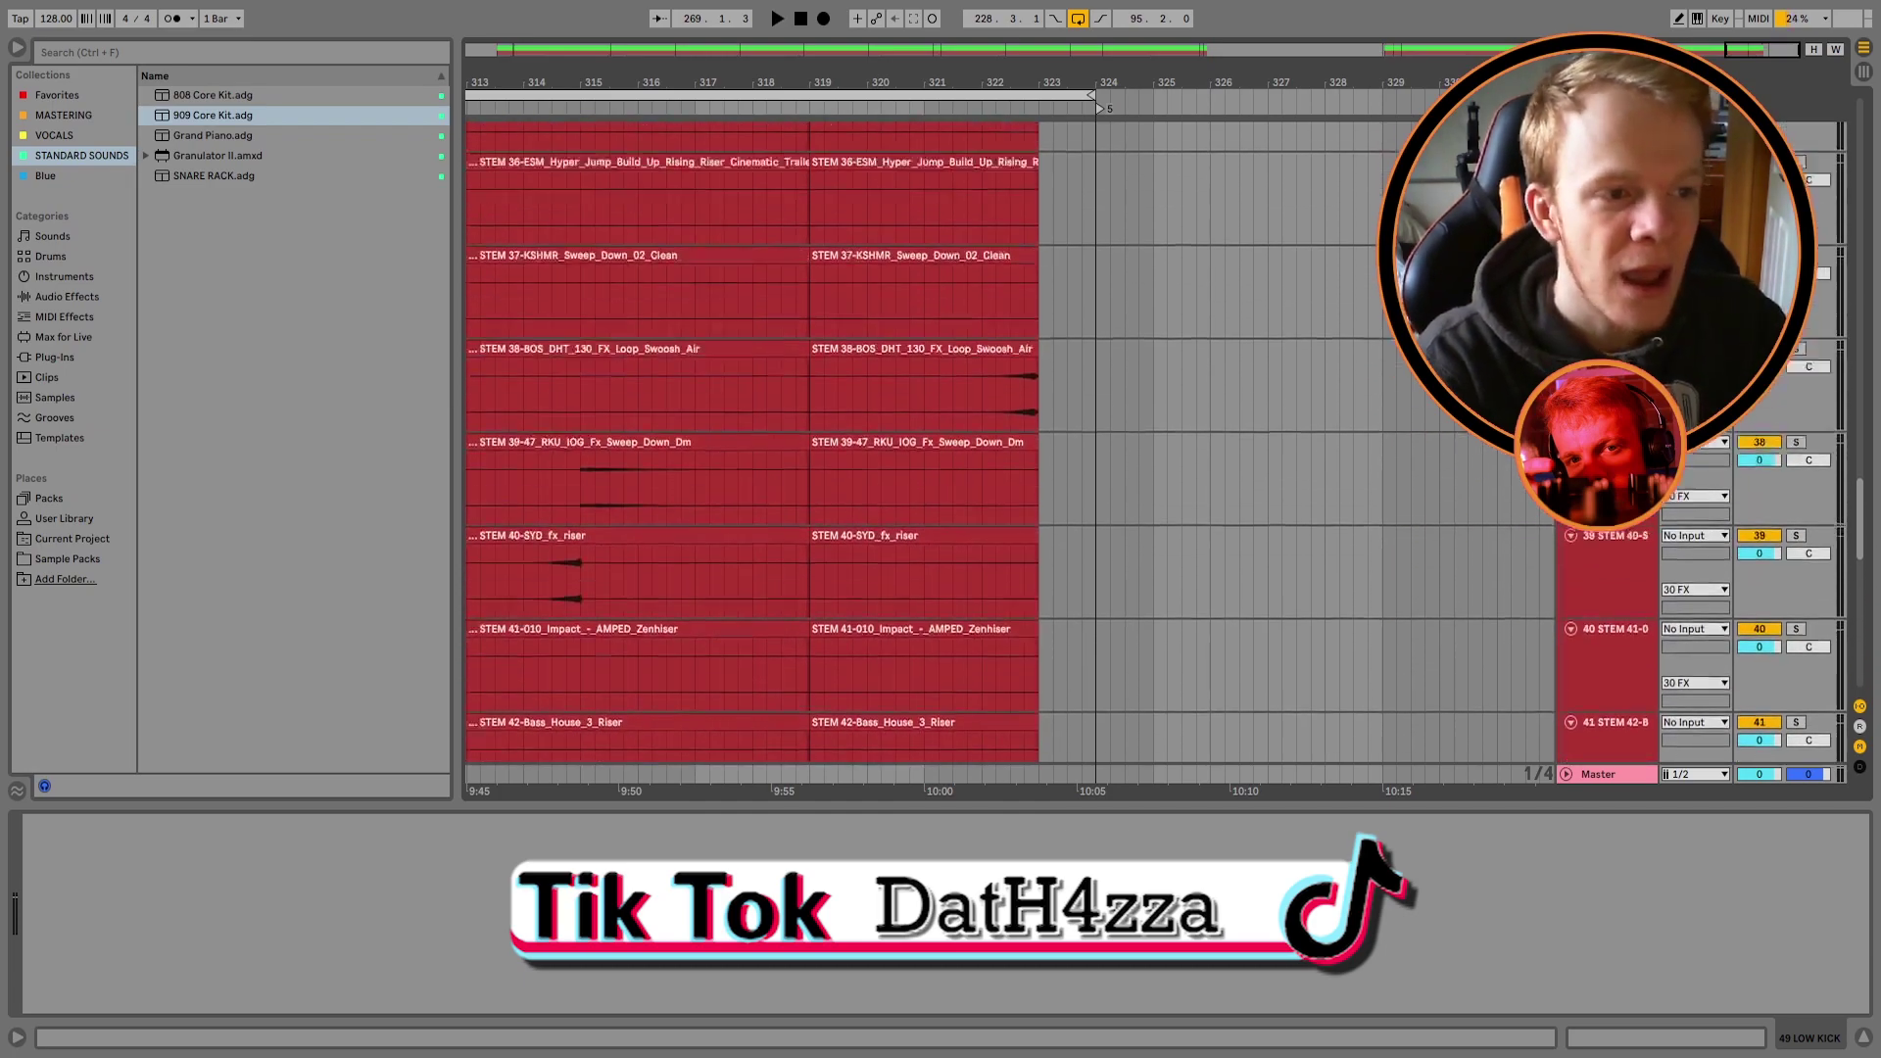
{"action": "scroll", "coordinate": [1862, 314], "scroll_direction": "up", "scroll_amount": 10}
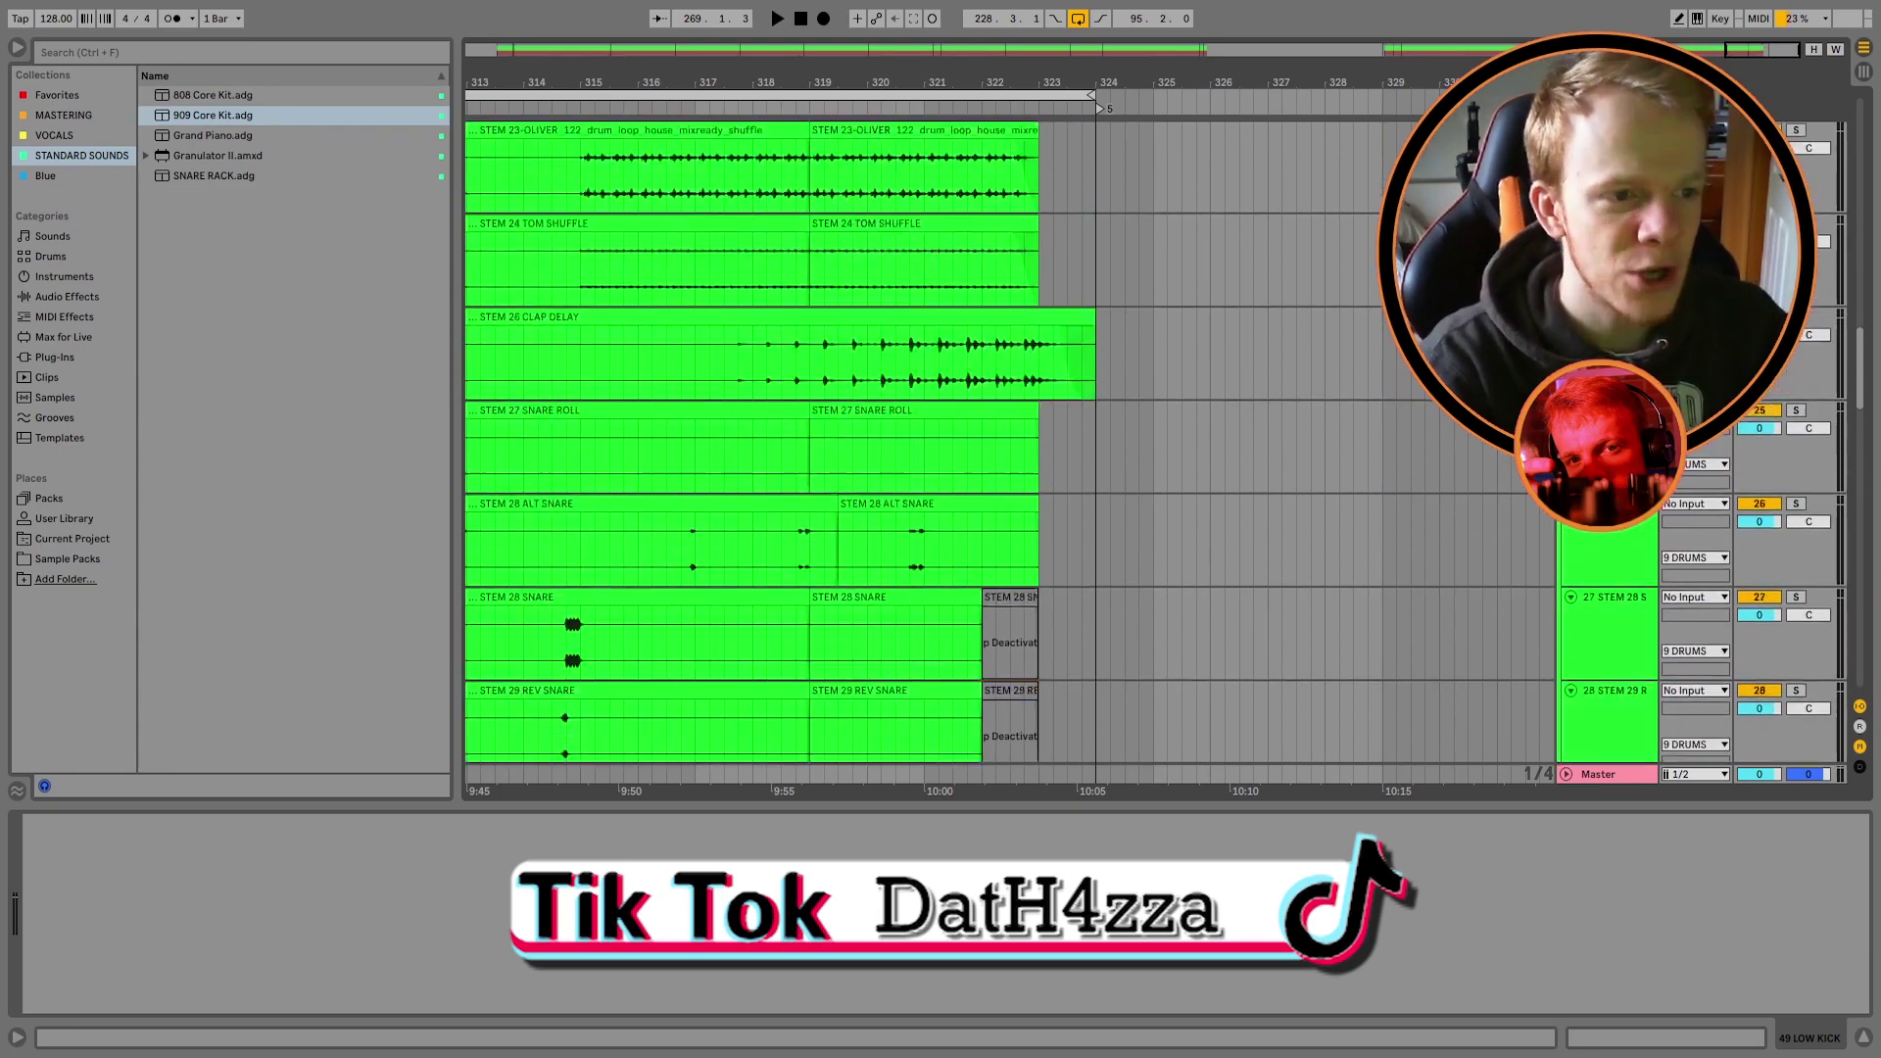
{"action": "left_click_drag", "start_coordinate": [1861, 313], "coordinate": [1866, 196]}
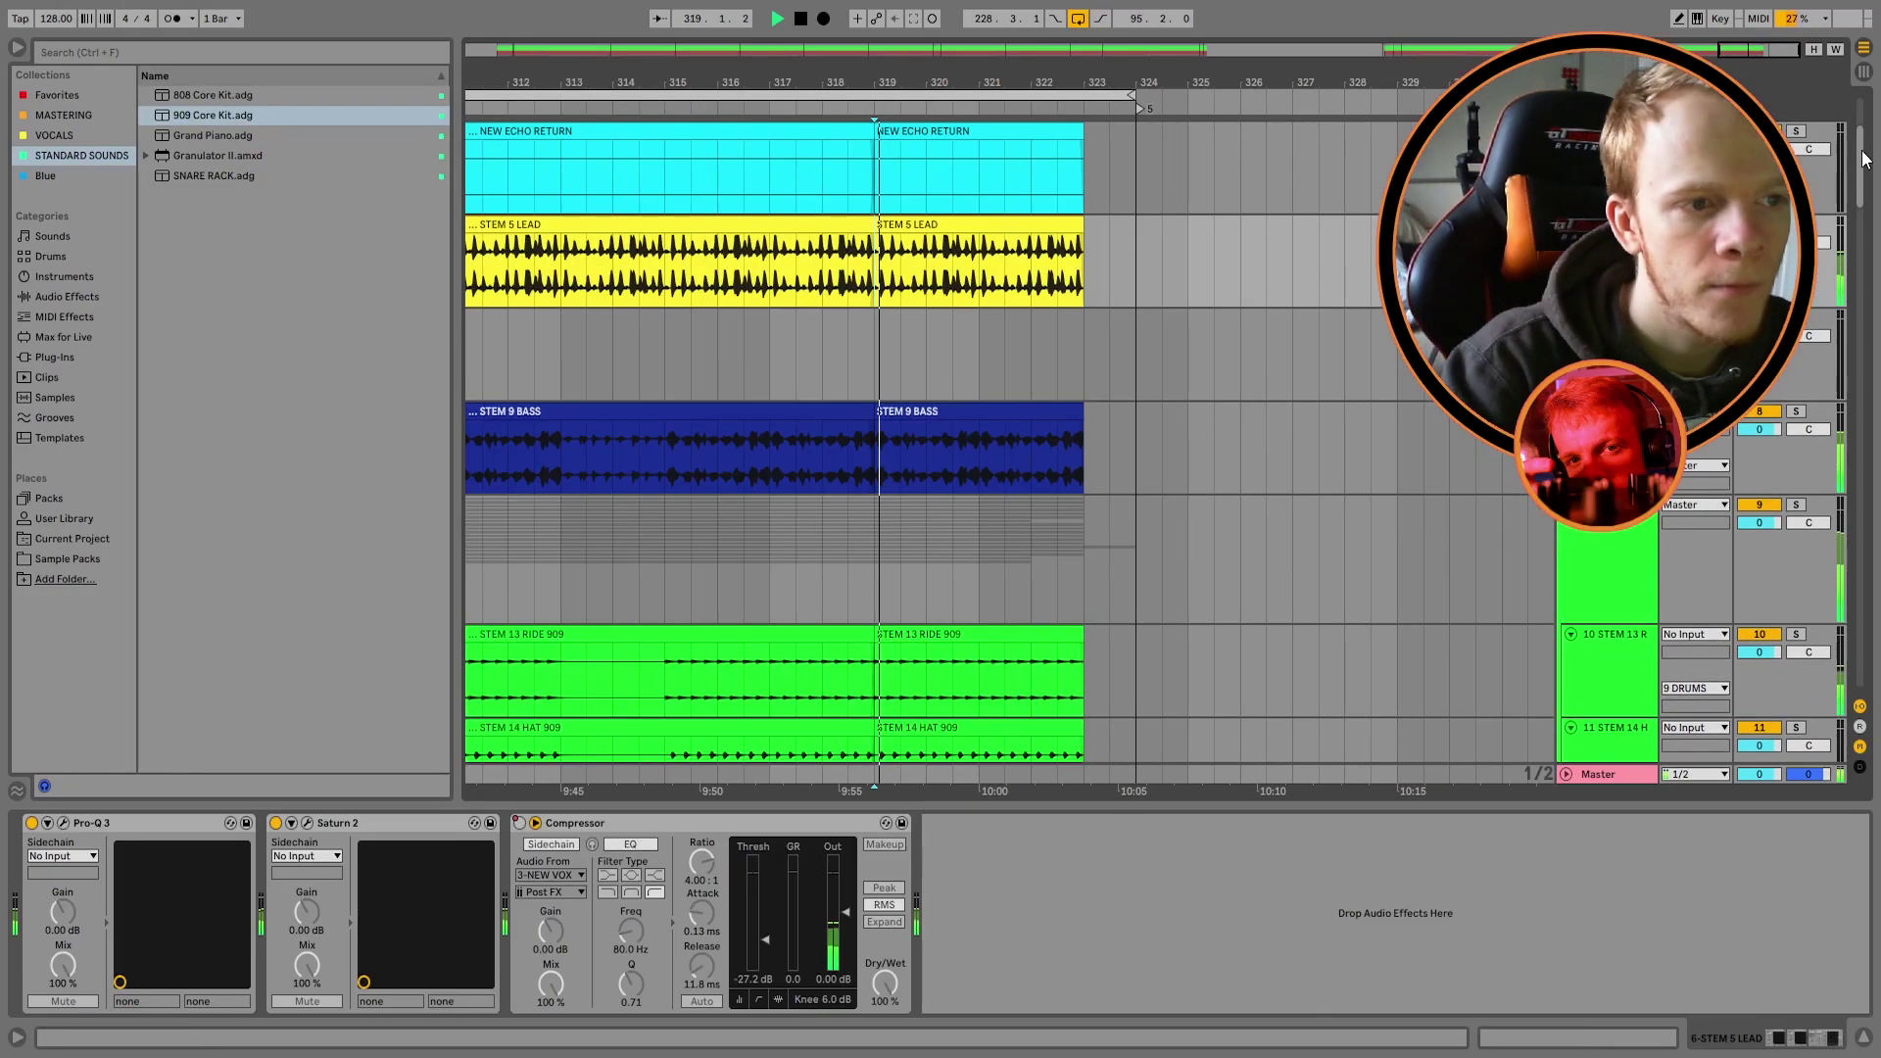
{"action": "left_click_drag", "start_coordinate": [1865, 159], "coordinate": [1874, 632]}
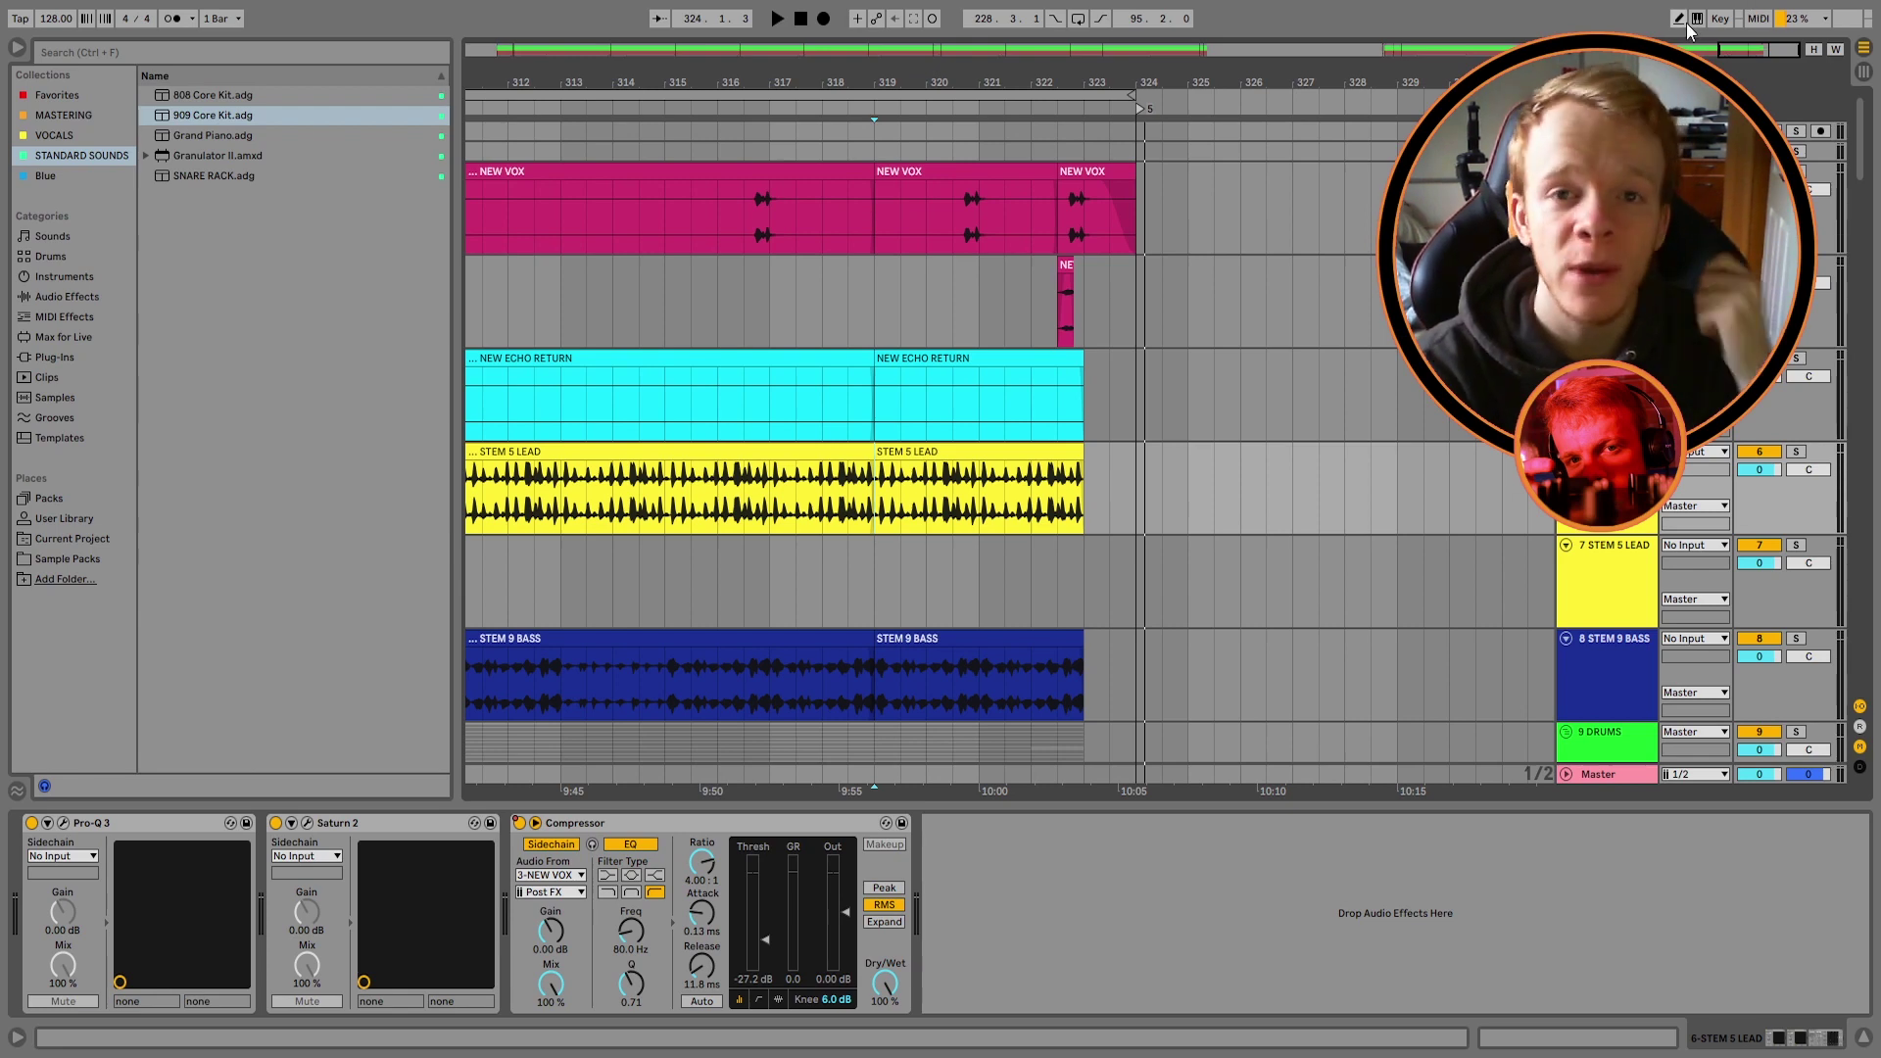
Step: Play the radio edit's intro from bar 229 into the RADIO EDIT locator
{"action": "left_click_drag", "start_coordinate": [1771, 57], "coordinate": [1386, 54]}
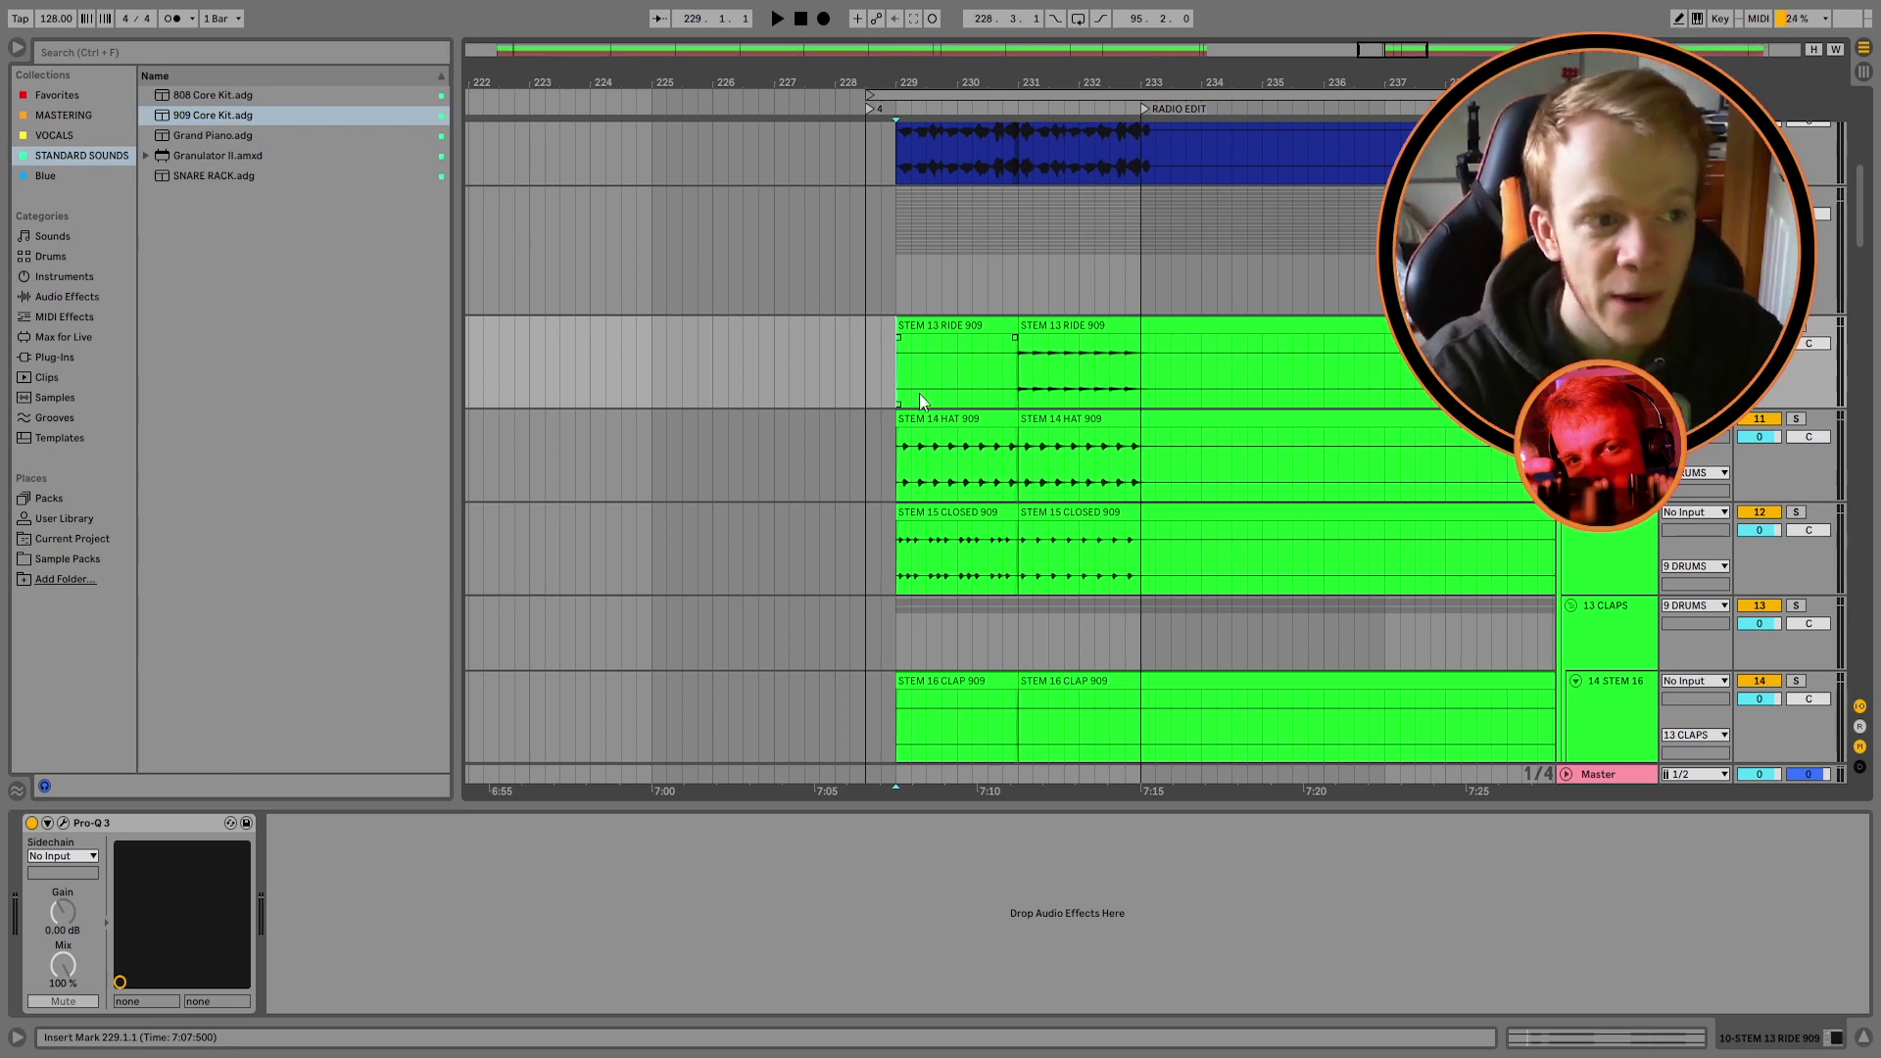
{"action": "scroll", "coordinate": [906, 417], "scroll_direction": "up", "scroll_amount": 1}
{"action": "scroll", "coordinate": [894, 419], "scroll_direction": "down", "scroll_amount": 1}
{"action": "key", "text": "space"}
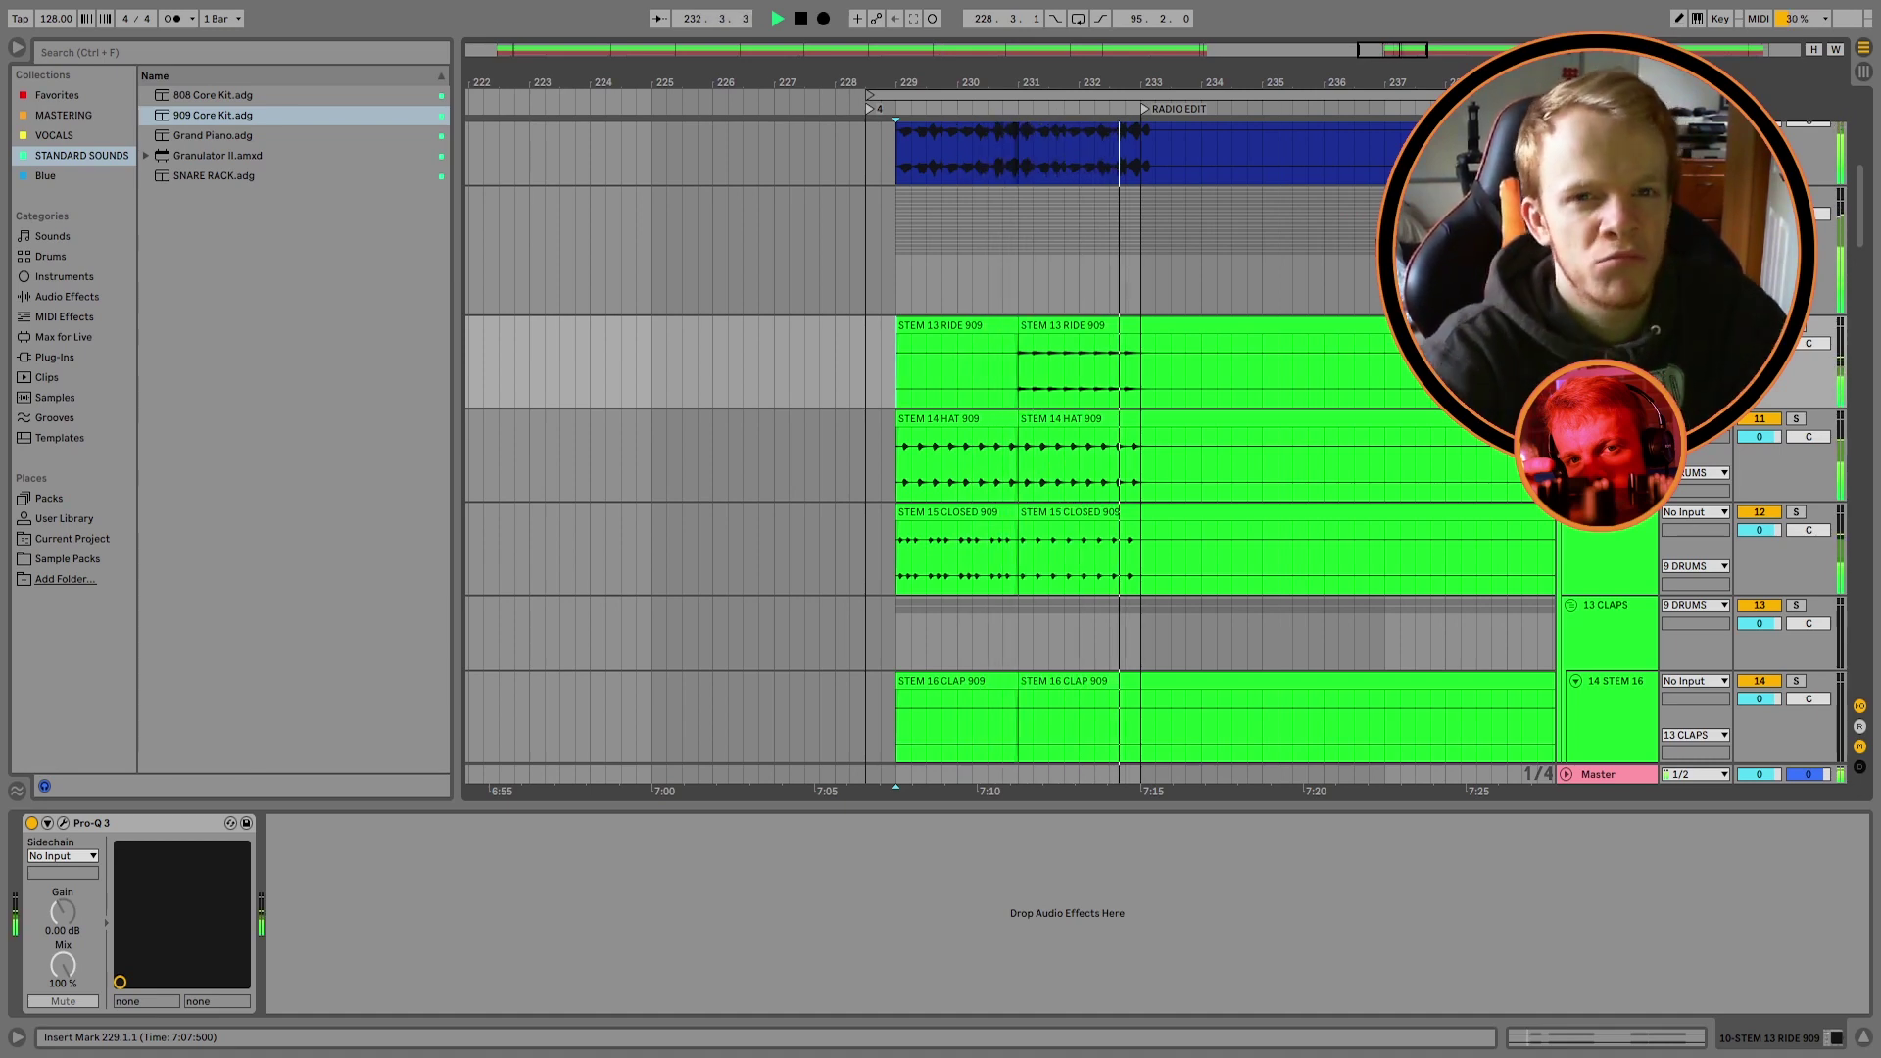
{"action": "key", "text": "space"}
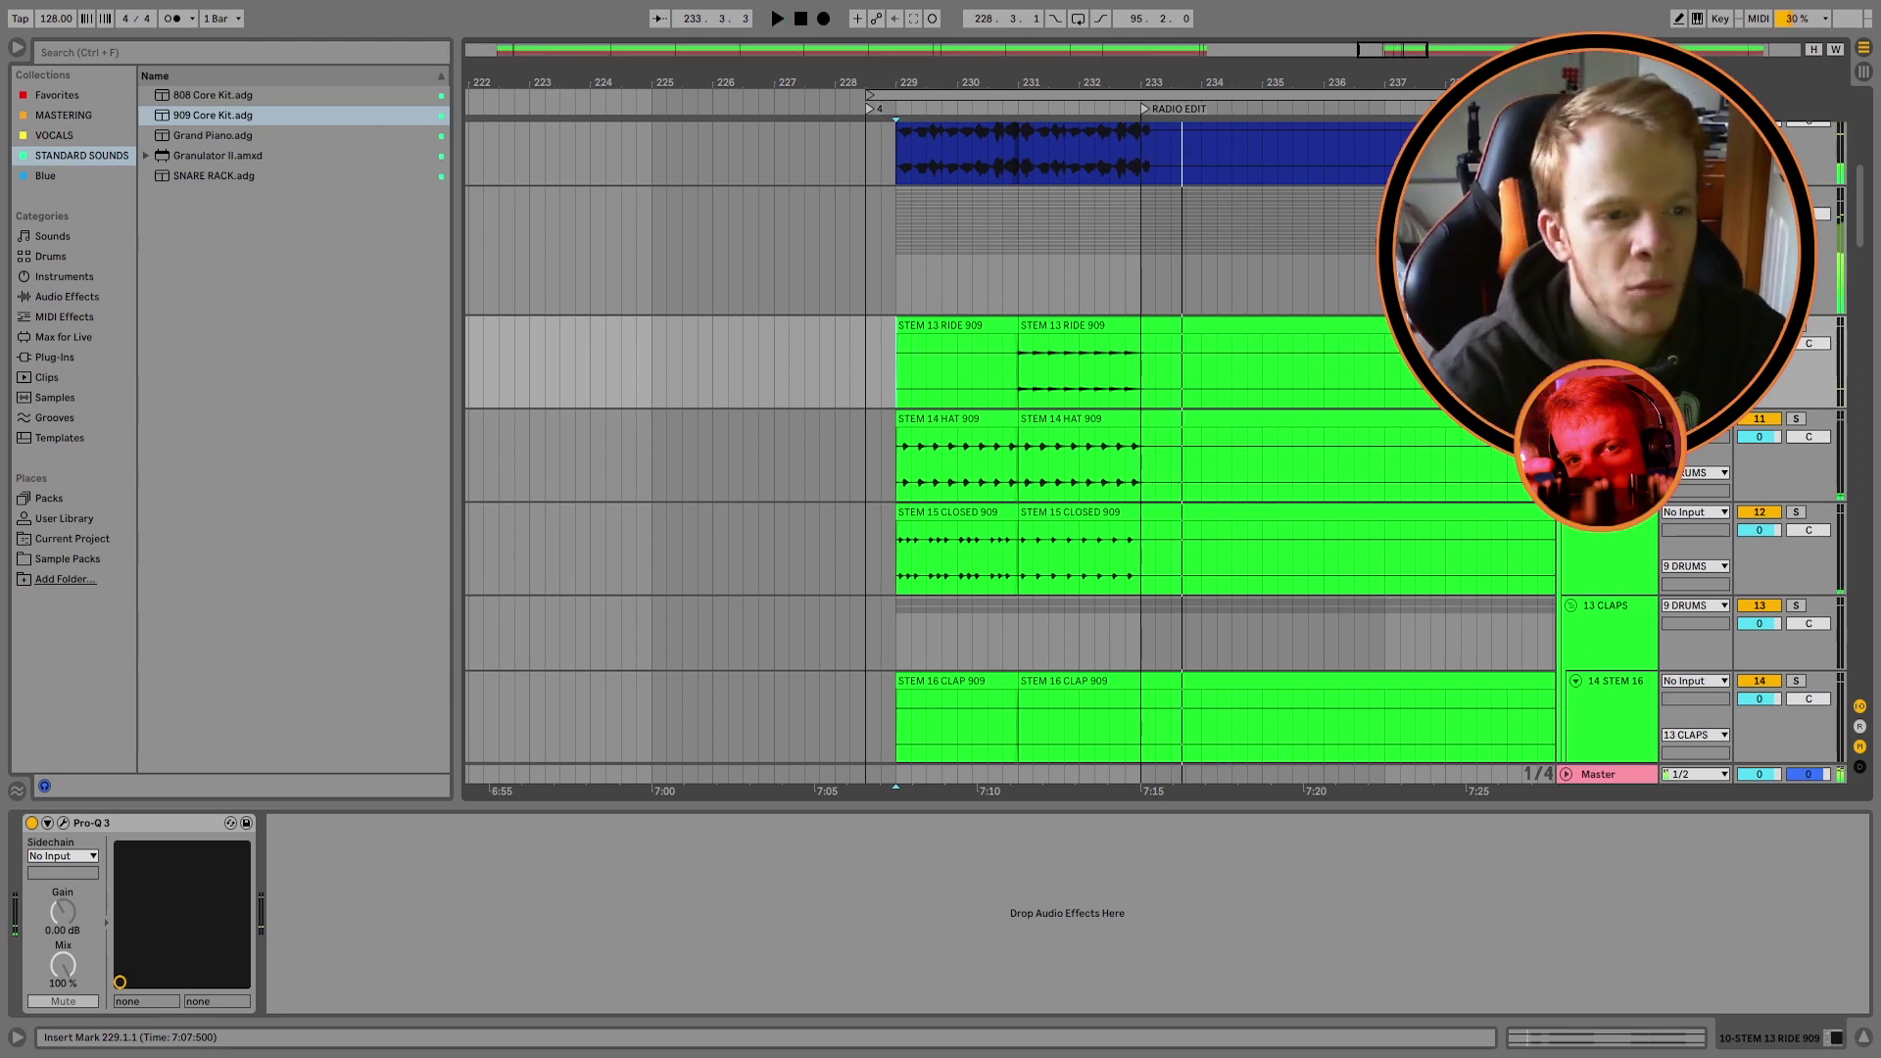
Step: Set the insert marker to 228.3.1 on the frozen NEW VOX track and play the radio edit's opening
{"action": "scroll", "coordinate": [1384, 394], "scroll_direction": "up", "scroll_amount": 3}
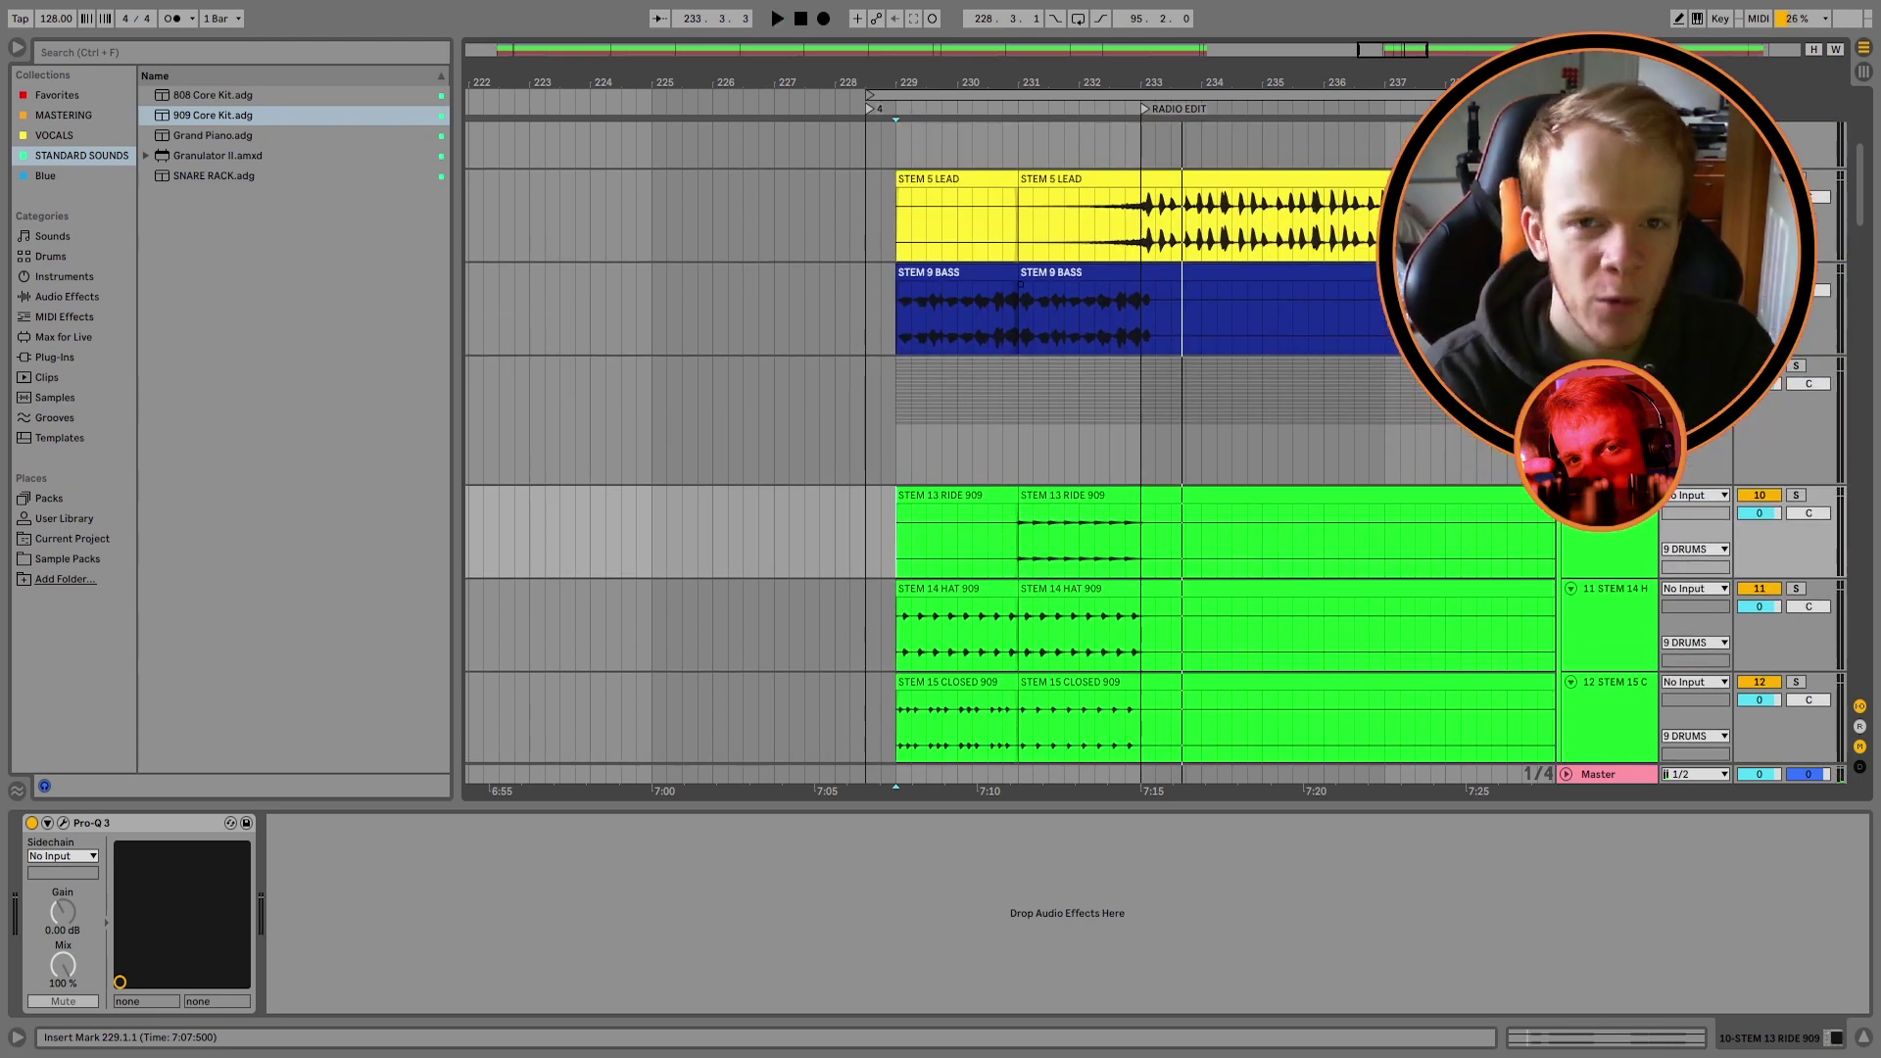
{"action": "scroll", "coordinate": [1081, 468], "scroll_direction": "up", "scroll_amount": 5}
{"action": "scroll", "coordinate": [1081, 469], "scroll_direction": "up", "scroll_amount": 2}
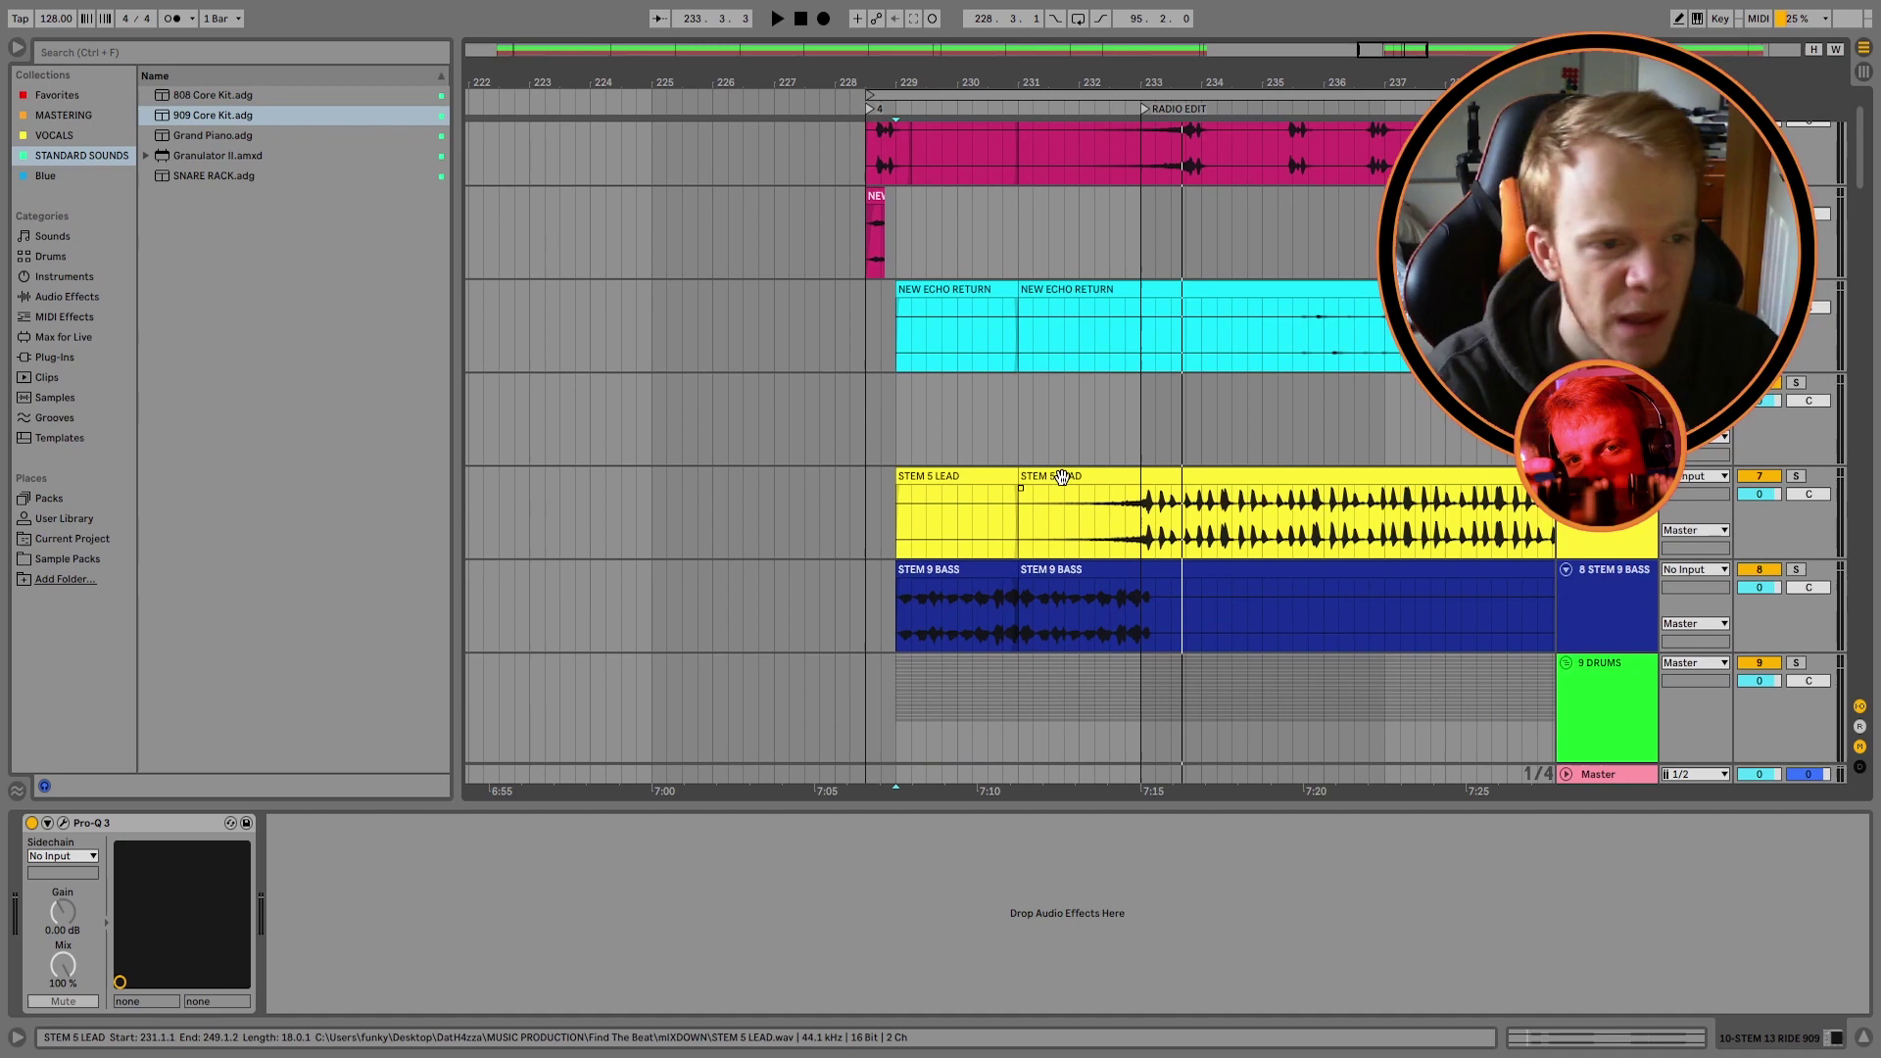
{"action": "scroll", "coordinate": [1070, 518], "scroll_direction": "up", "scroll_amount": 2}
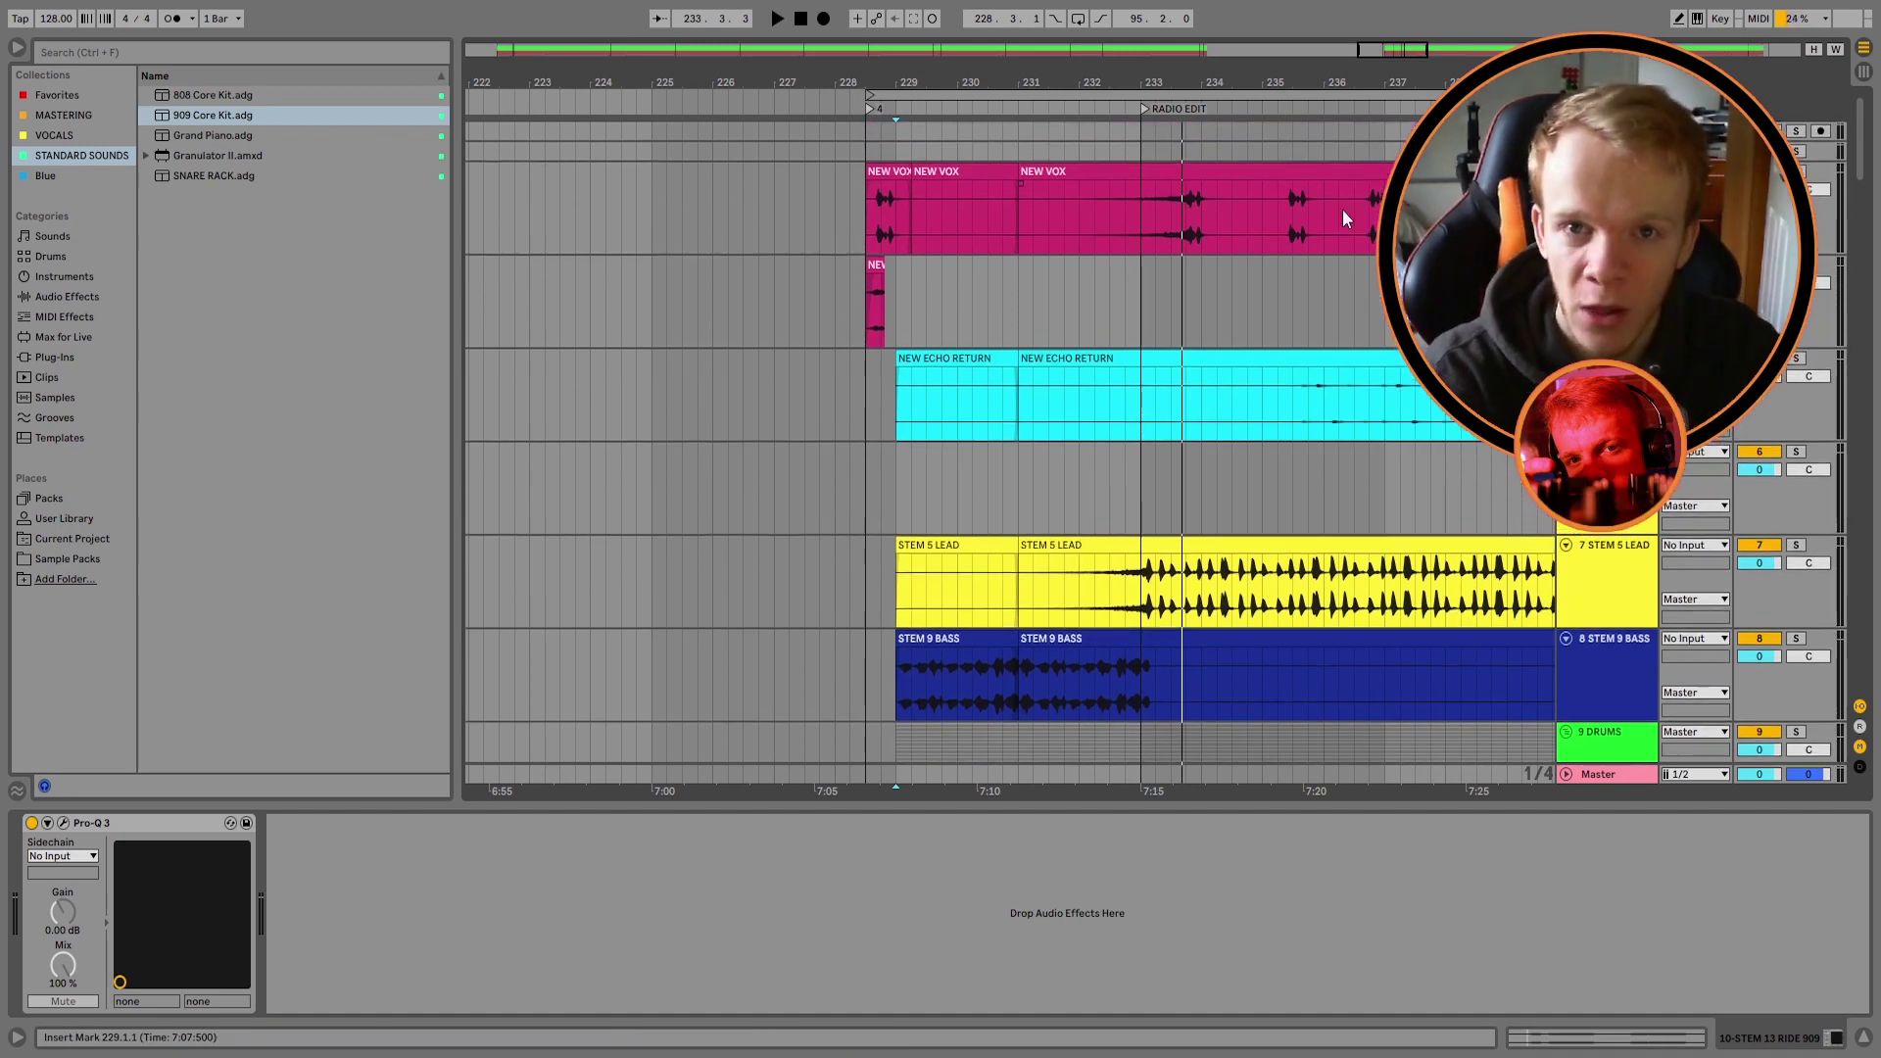
{"action": "left_click", "coordinate": [862, 310]}
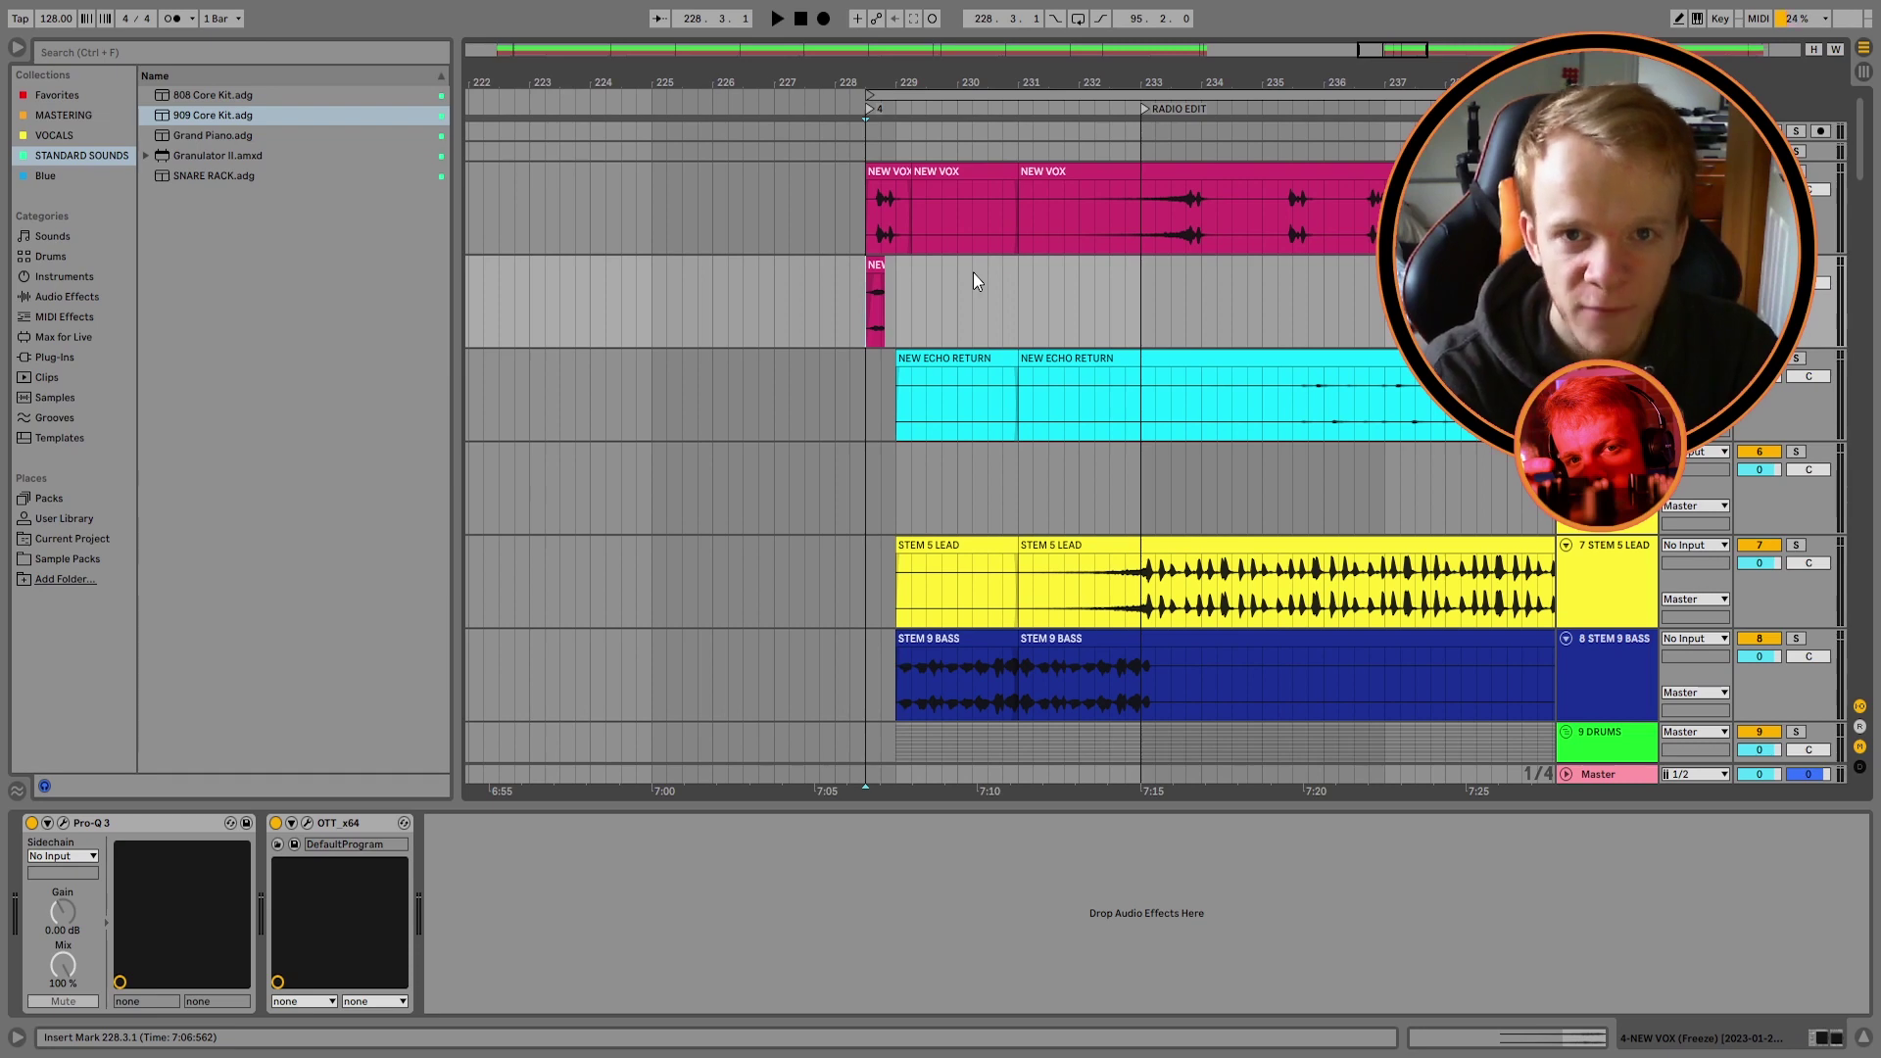
{"action": "key", "text": "space"}
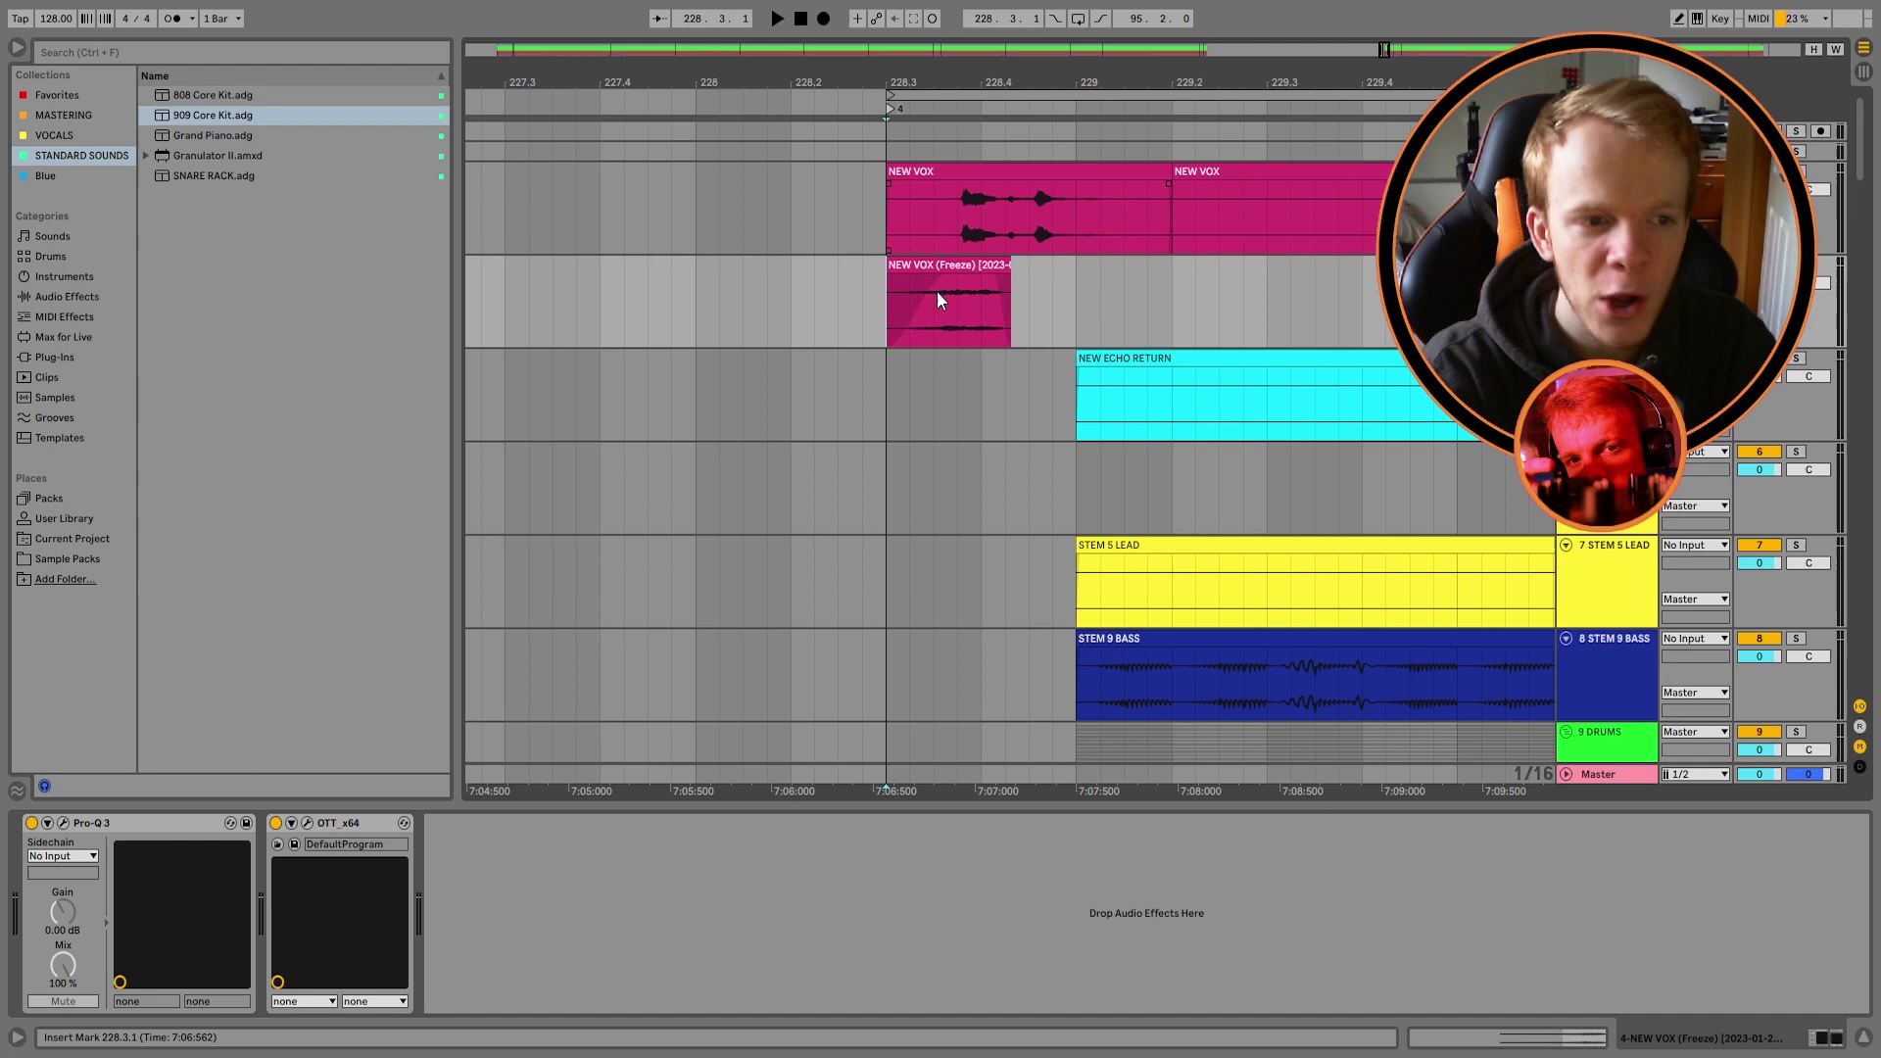
{"action": "left_click_drag", "start_coordinate": [1384, 47], "coordinate": [1385, 0]}
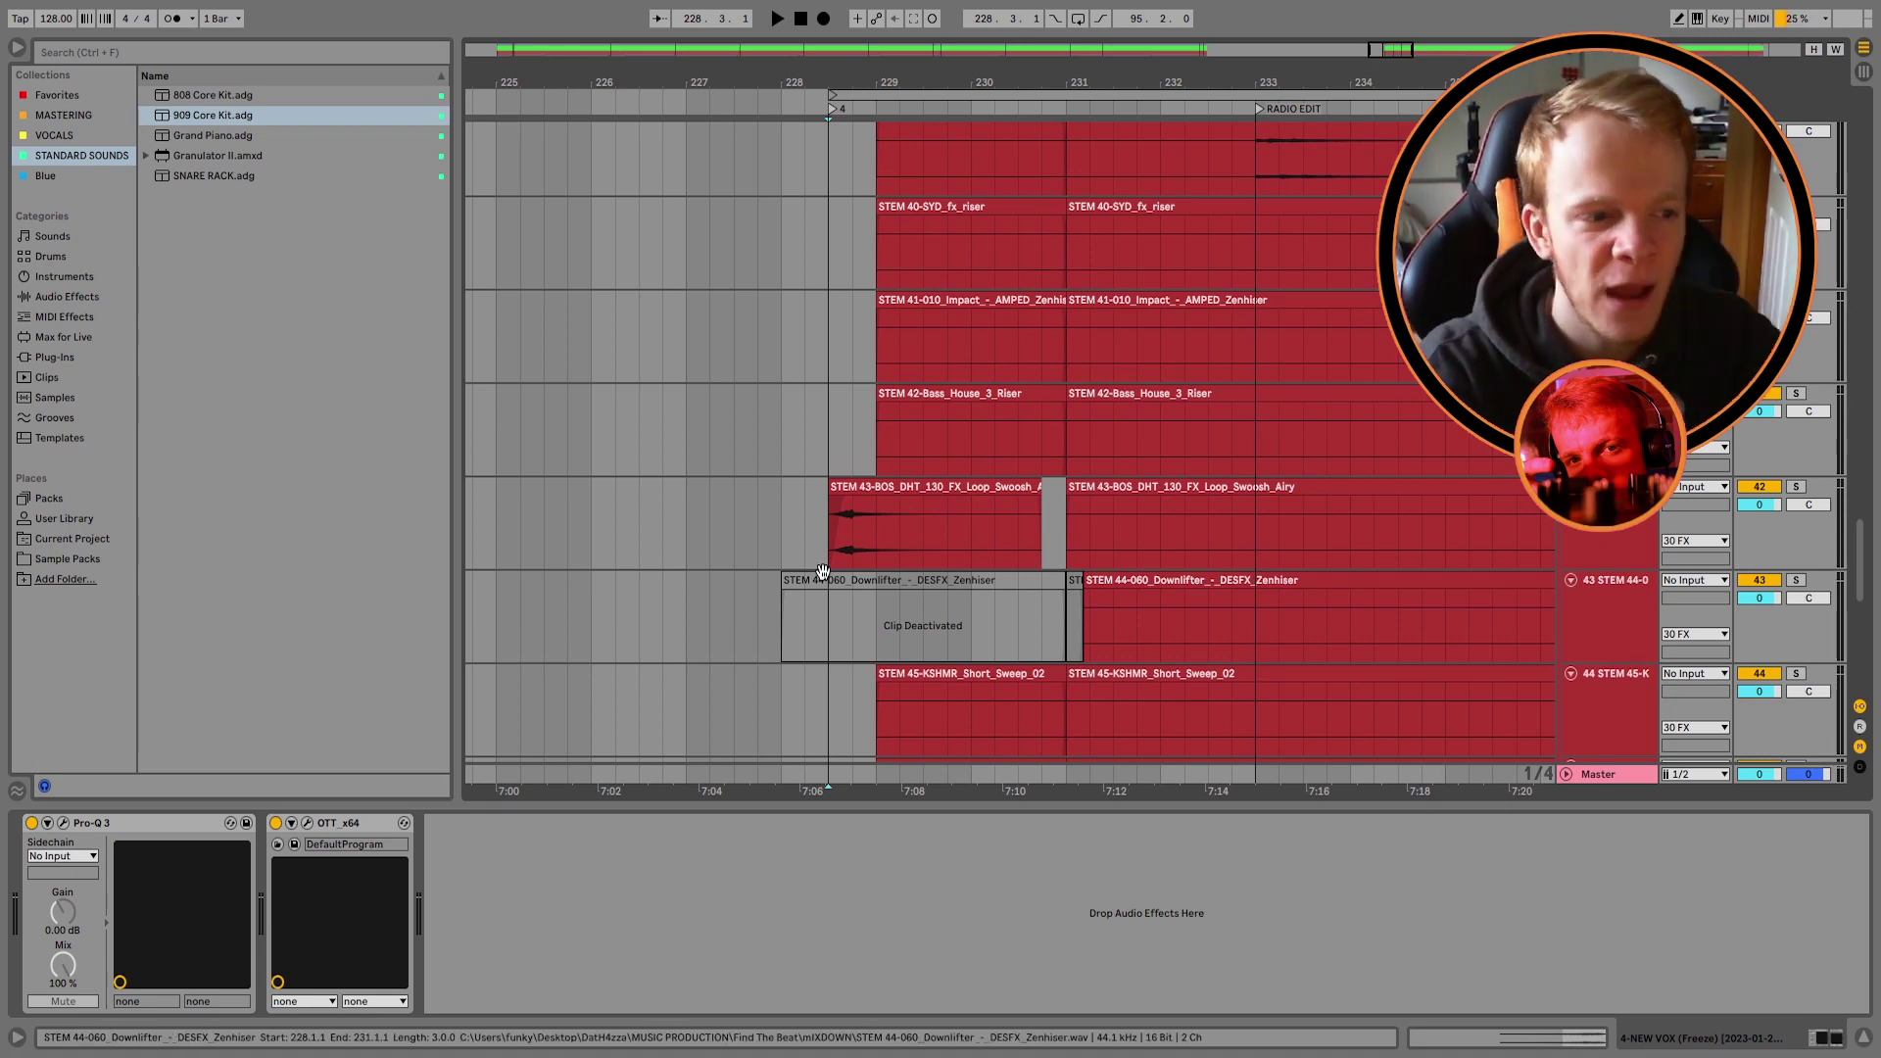
Step: Set the insert marker to 228.3.1 on the STEM 43 FX swoosh track and play the radio edit's opening
{"action": "left_click", "coordinate": [825, 534]}
{"action": "key", "text": "space"}
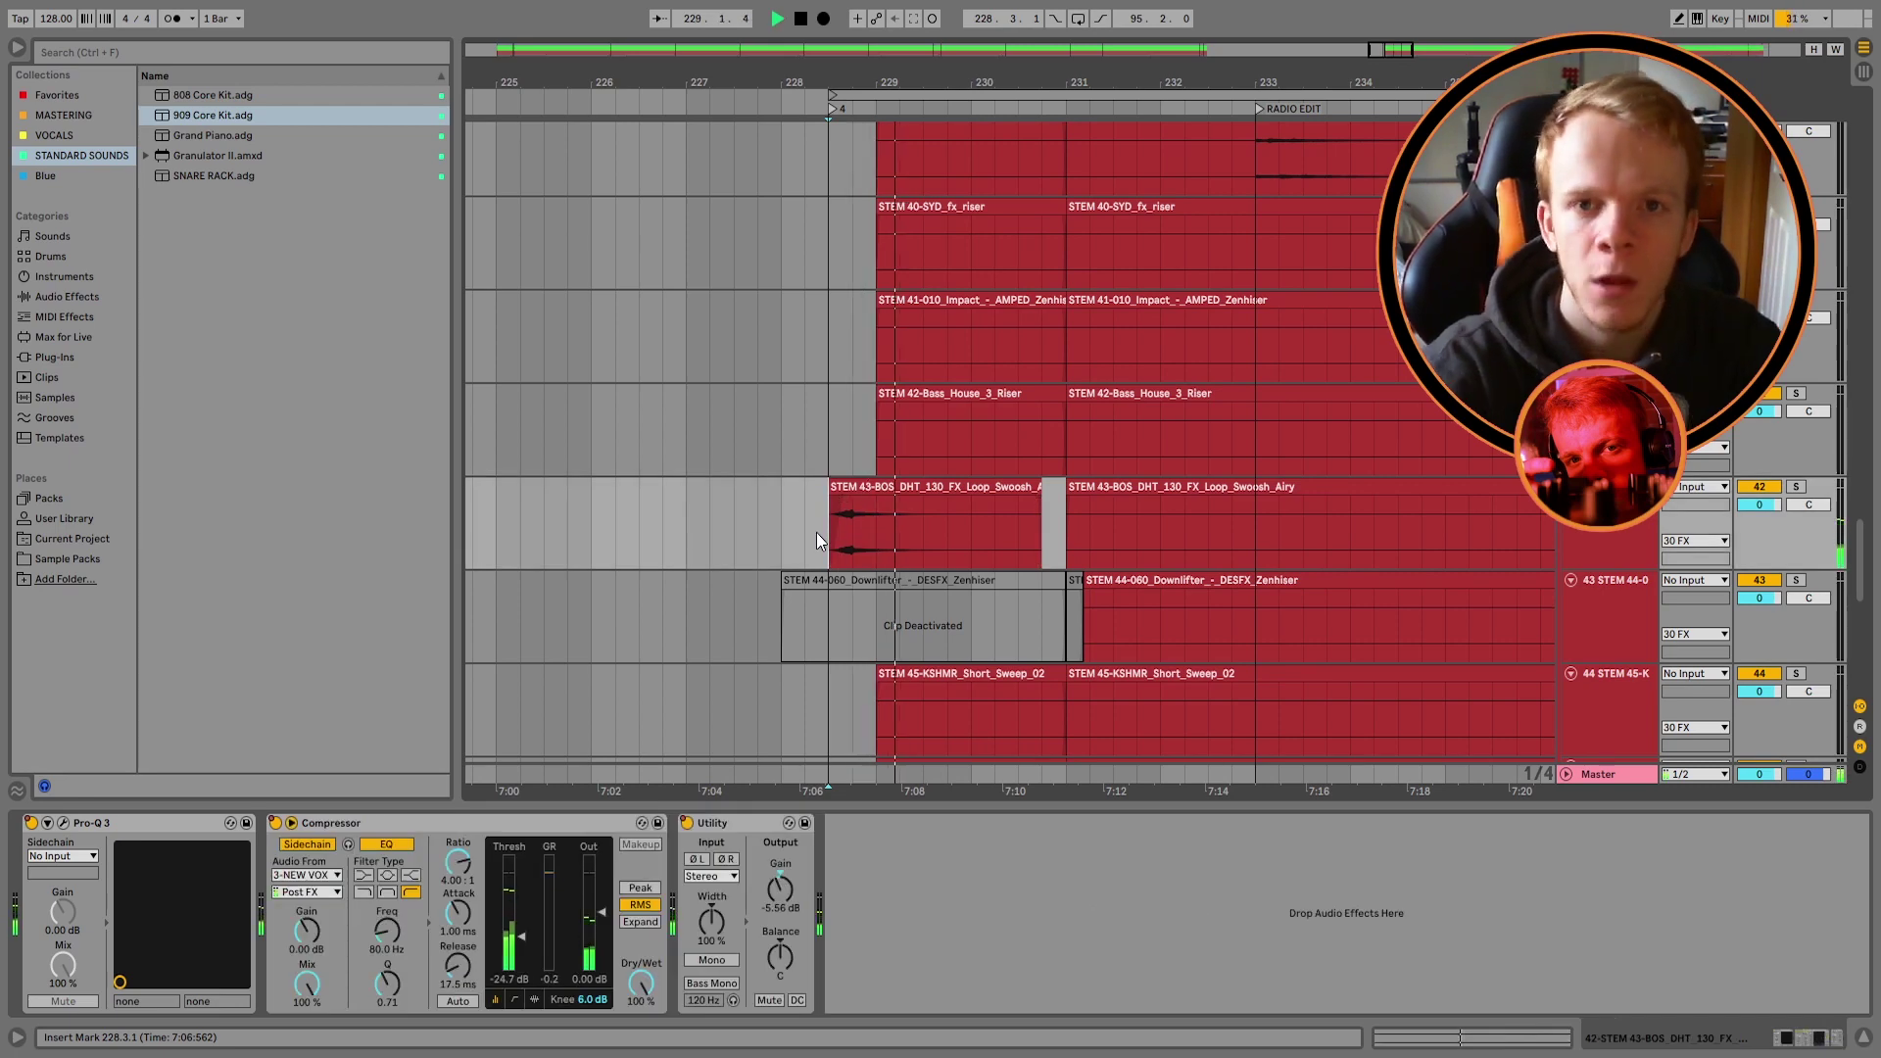
{"action": "key", "text": "space"}
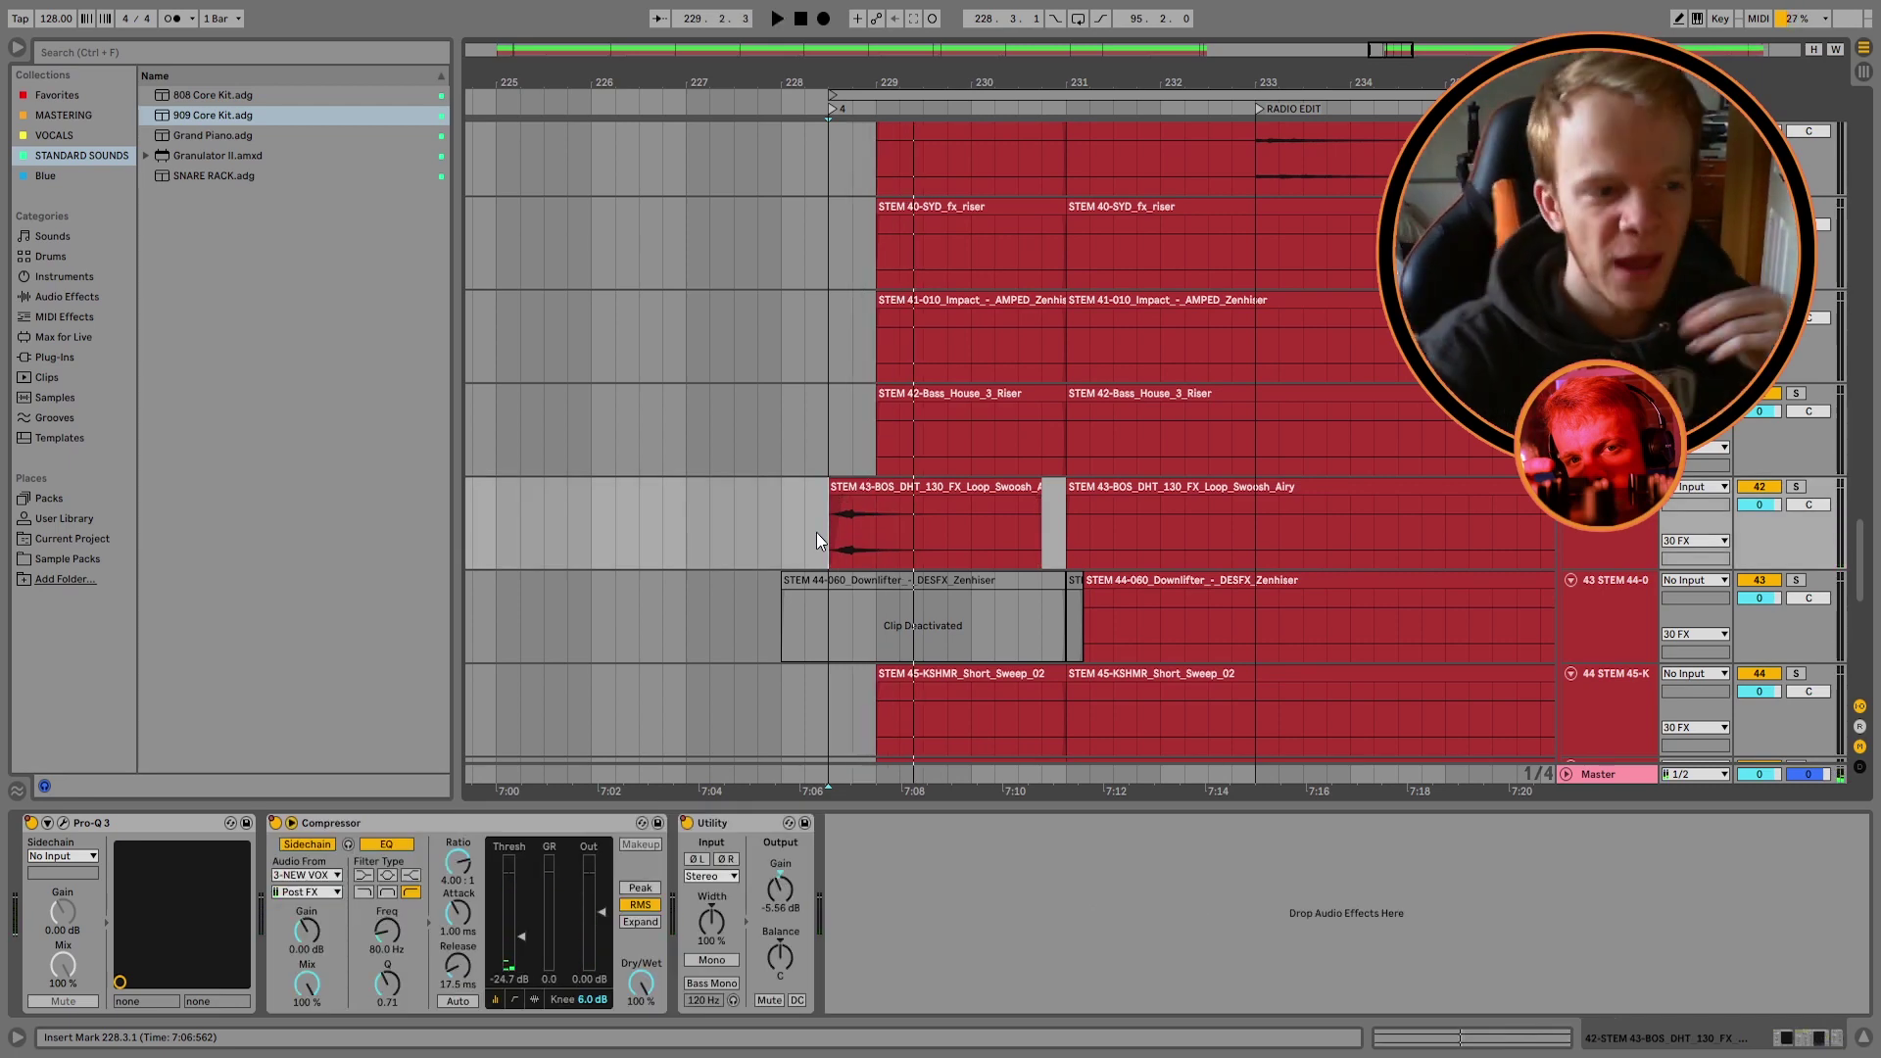
Step: Select the STEM 43 swoosh clip from 228.3.1 to 230.4.1 and show its track's automation lanes
{"action": "scroll", "coordinate": [1248, 269], "scroll_direction": "down", "scroll_amount": 4}
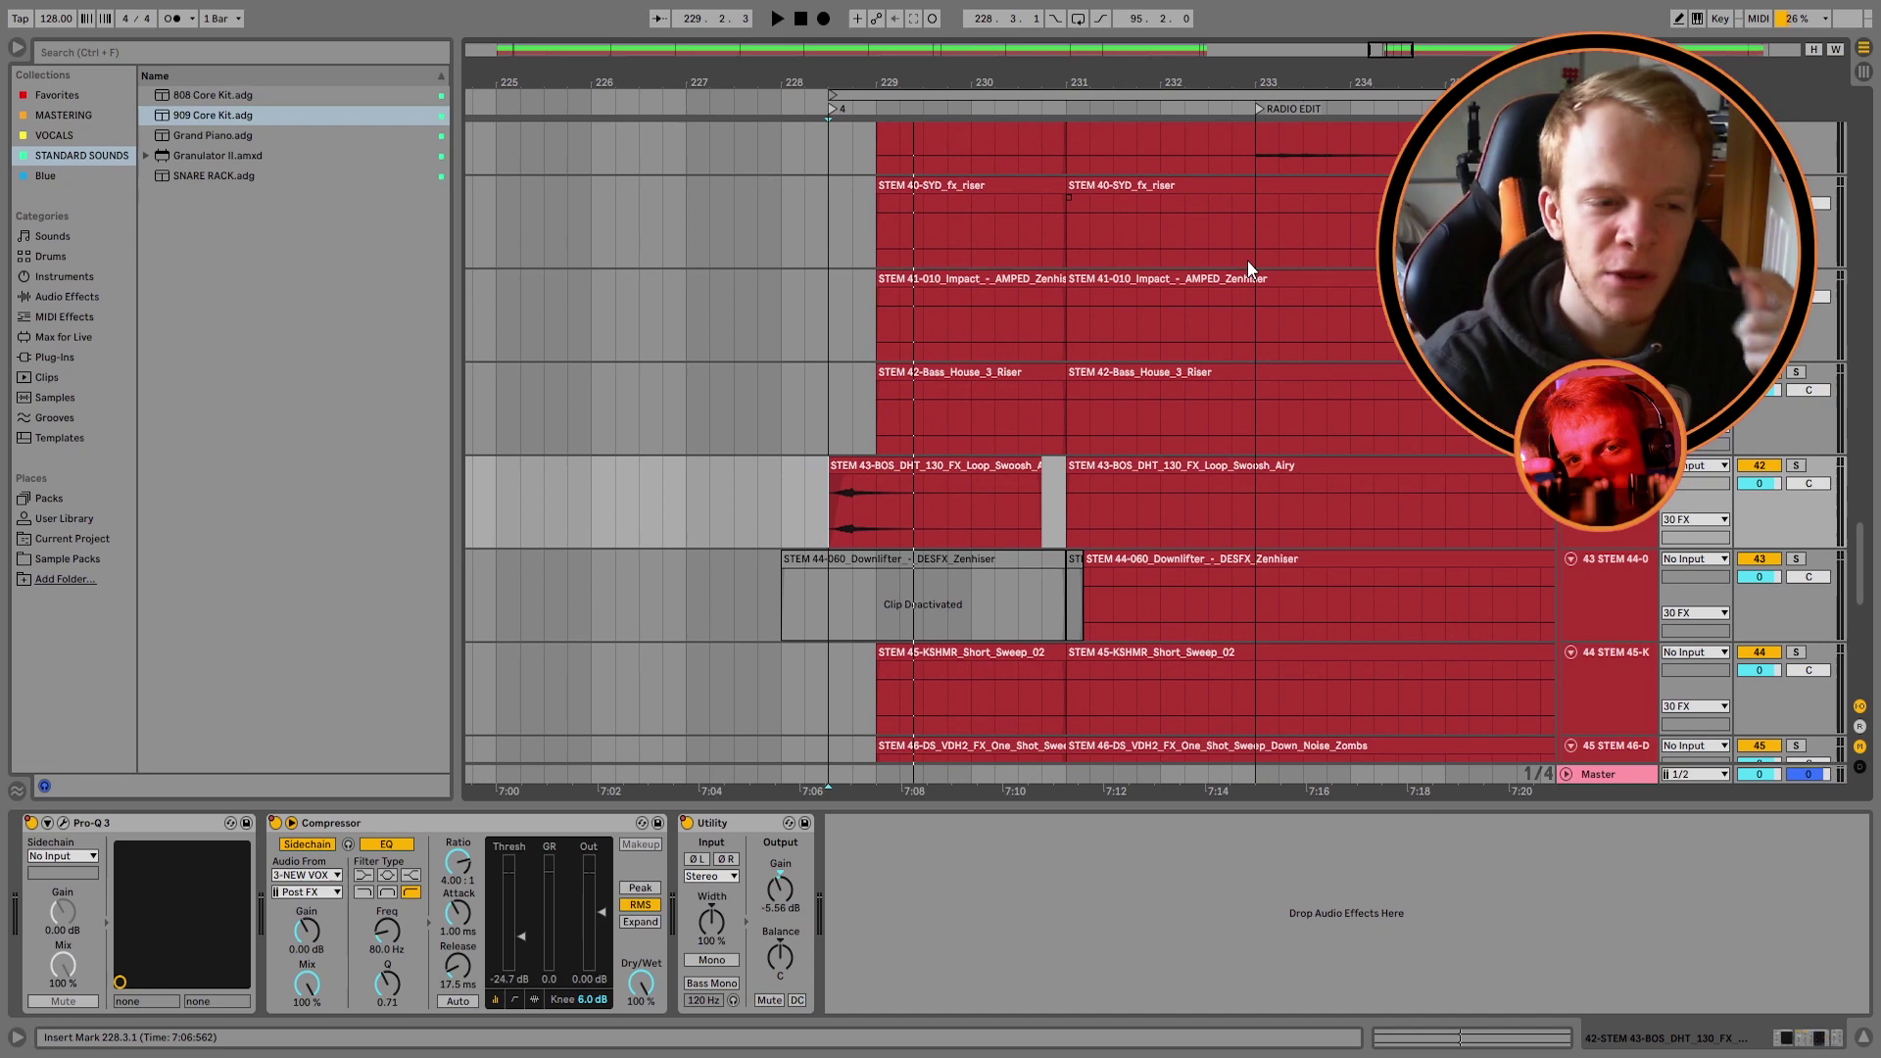
{"action": "scroll", "coordinate": [1248, 260], "scroll_direction": "down", "scroll_amount": 5}
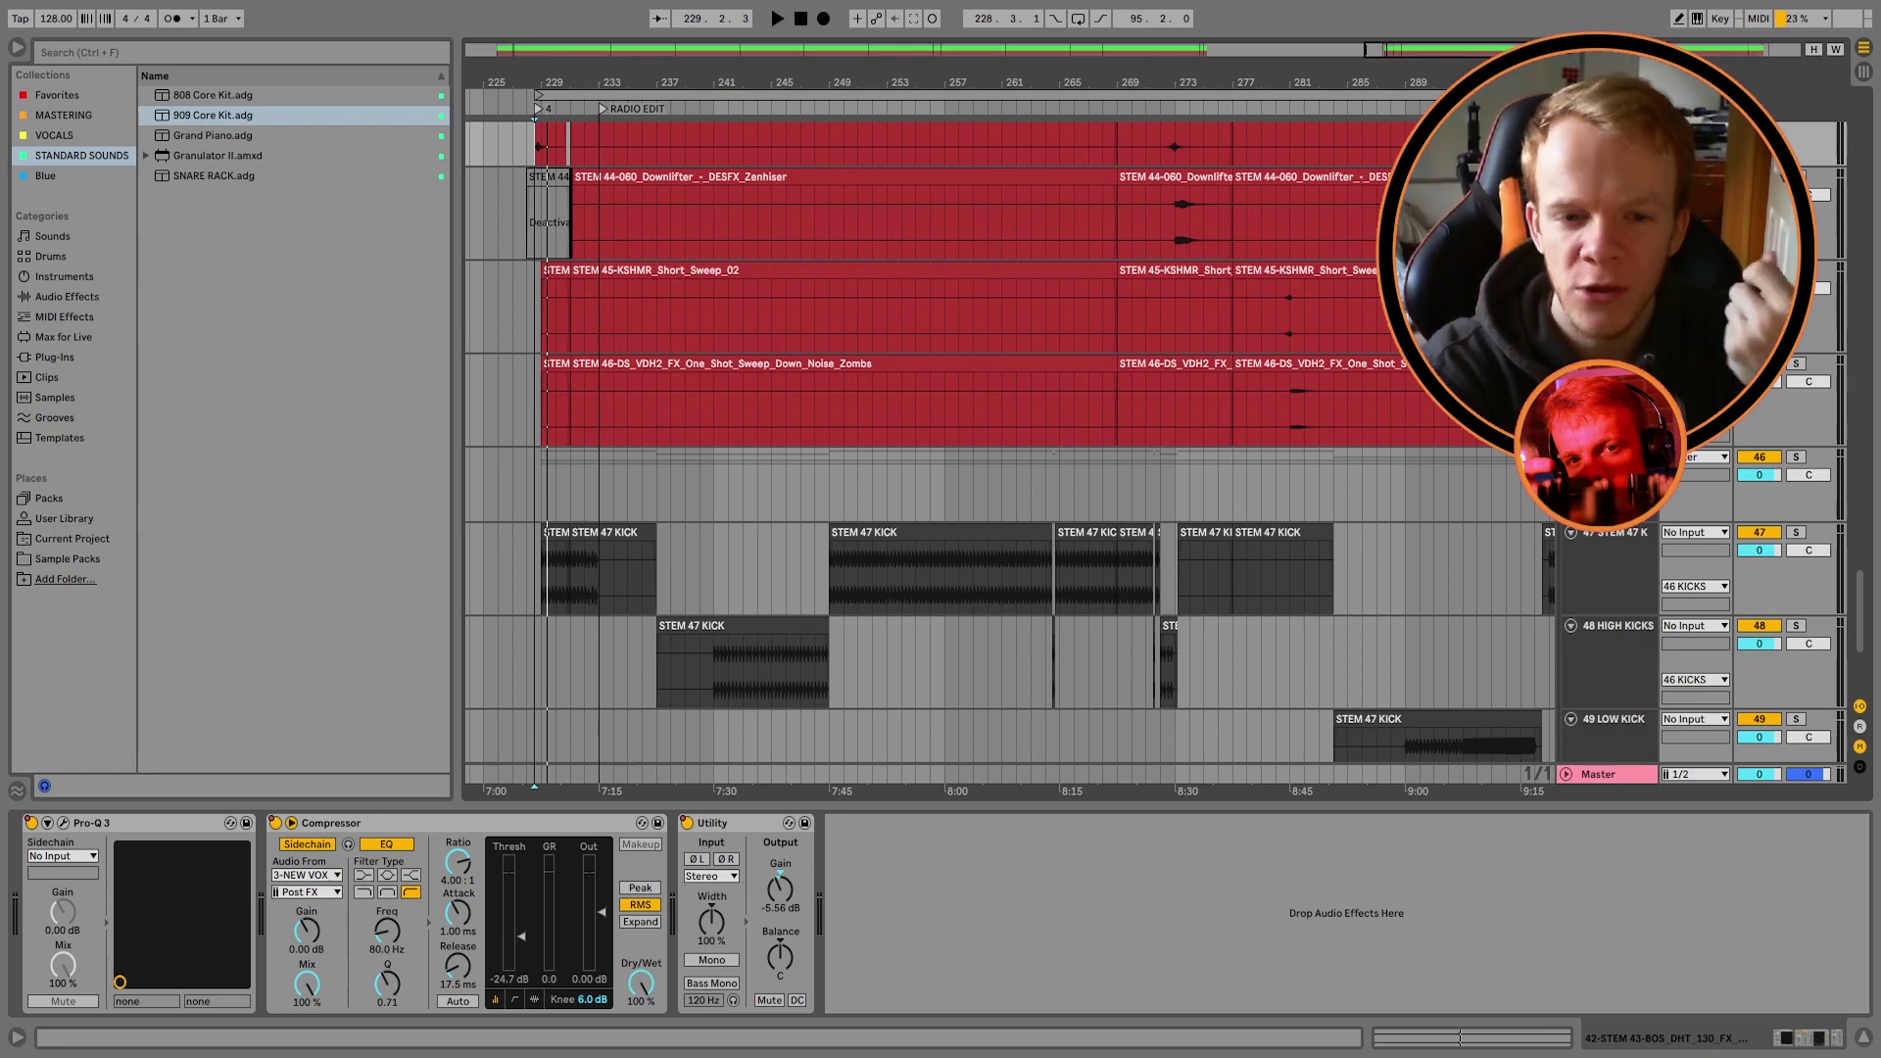
{"action": "scroll", "coordinate": [1010, 441], "scroll_direction": "up", "scroll_amount": 7}
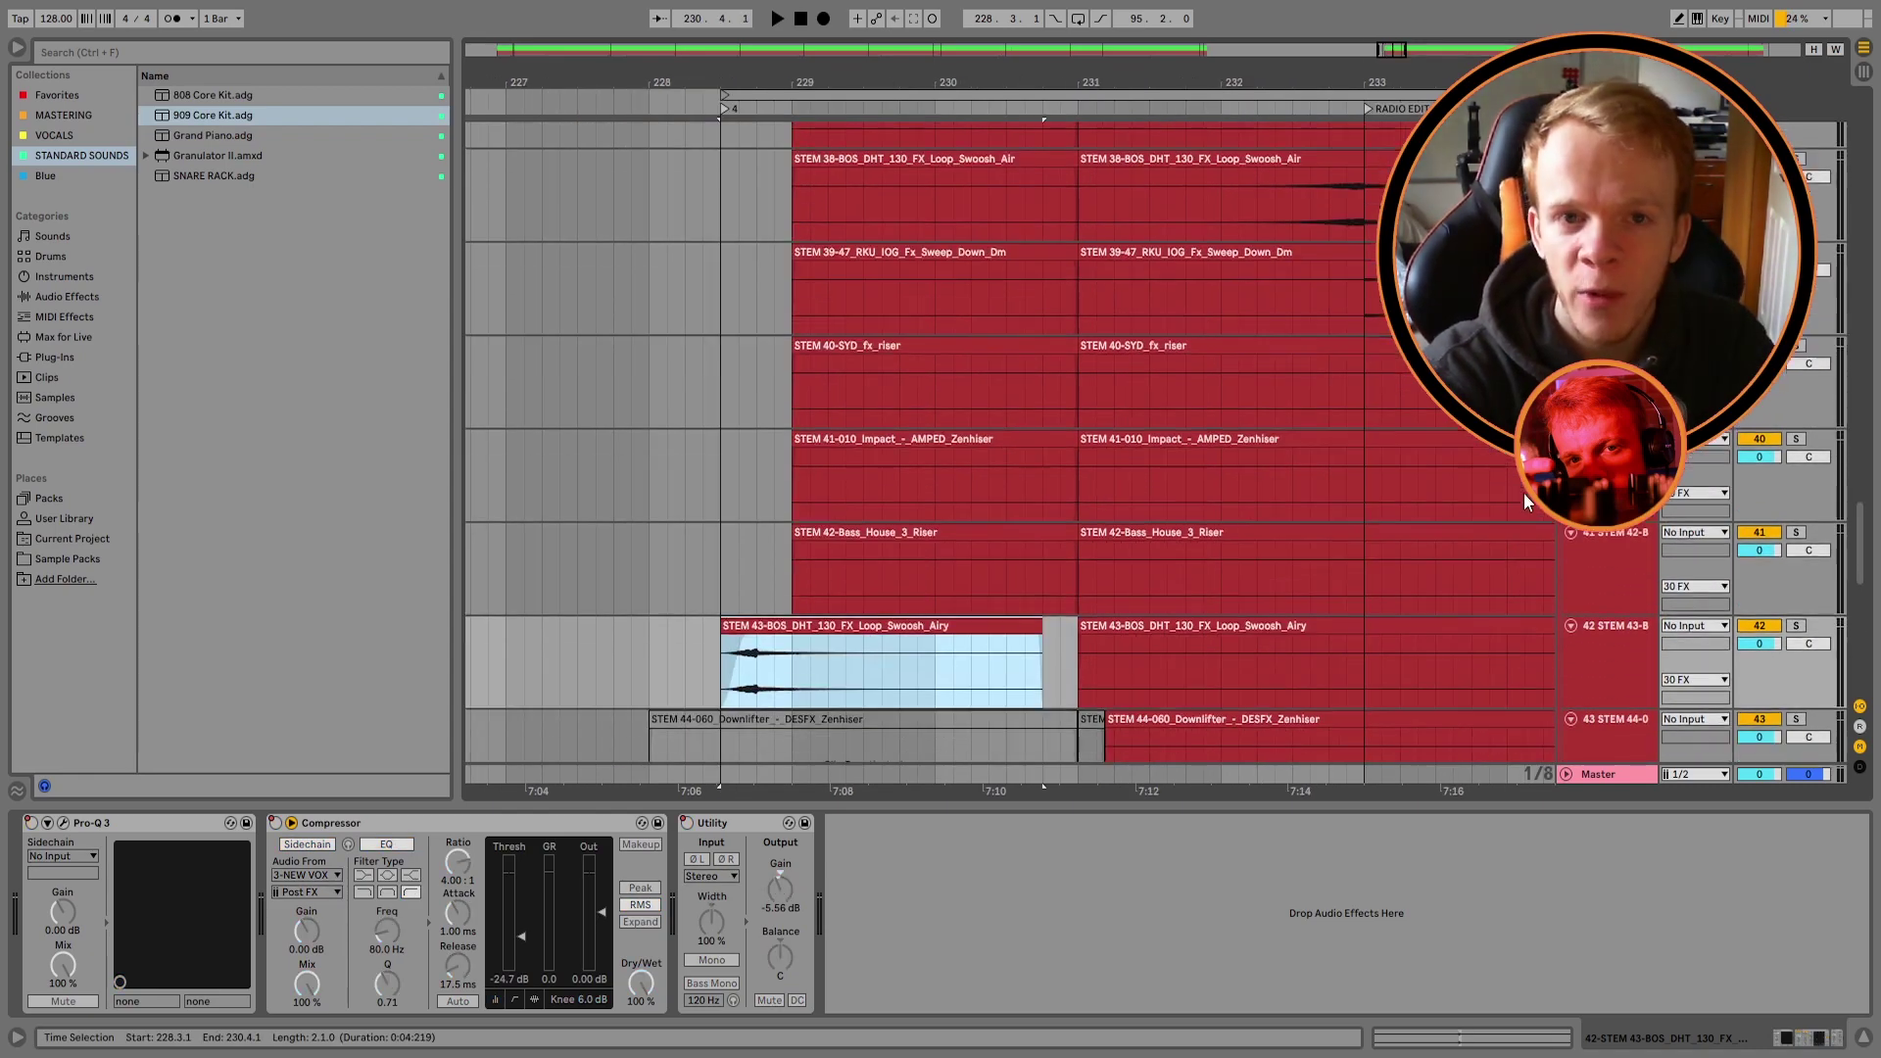
{"action": "scroll", "coordinate": [1525, 492], "scroll_direction": "down", "scroll_amount": 2}
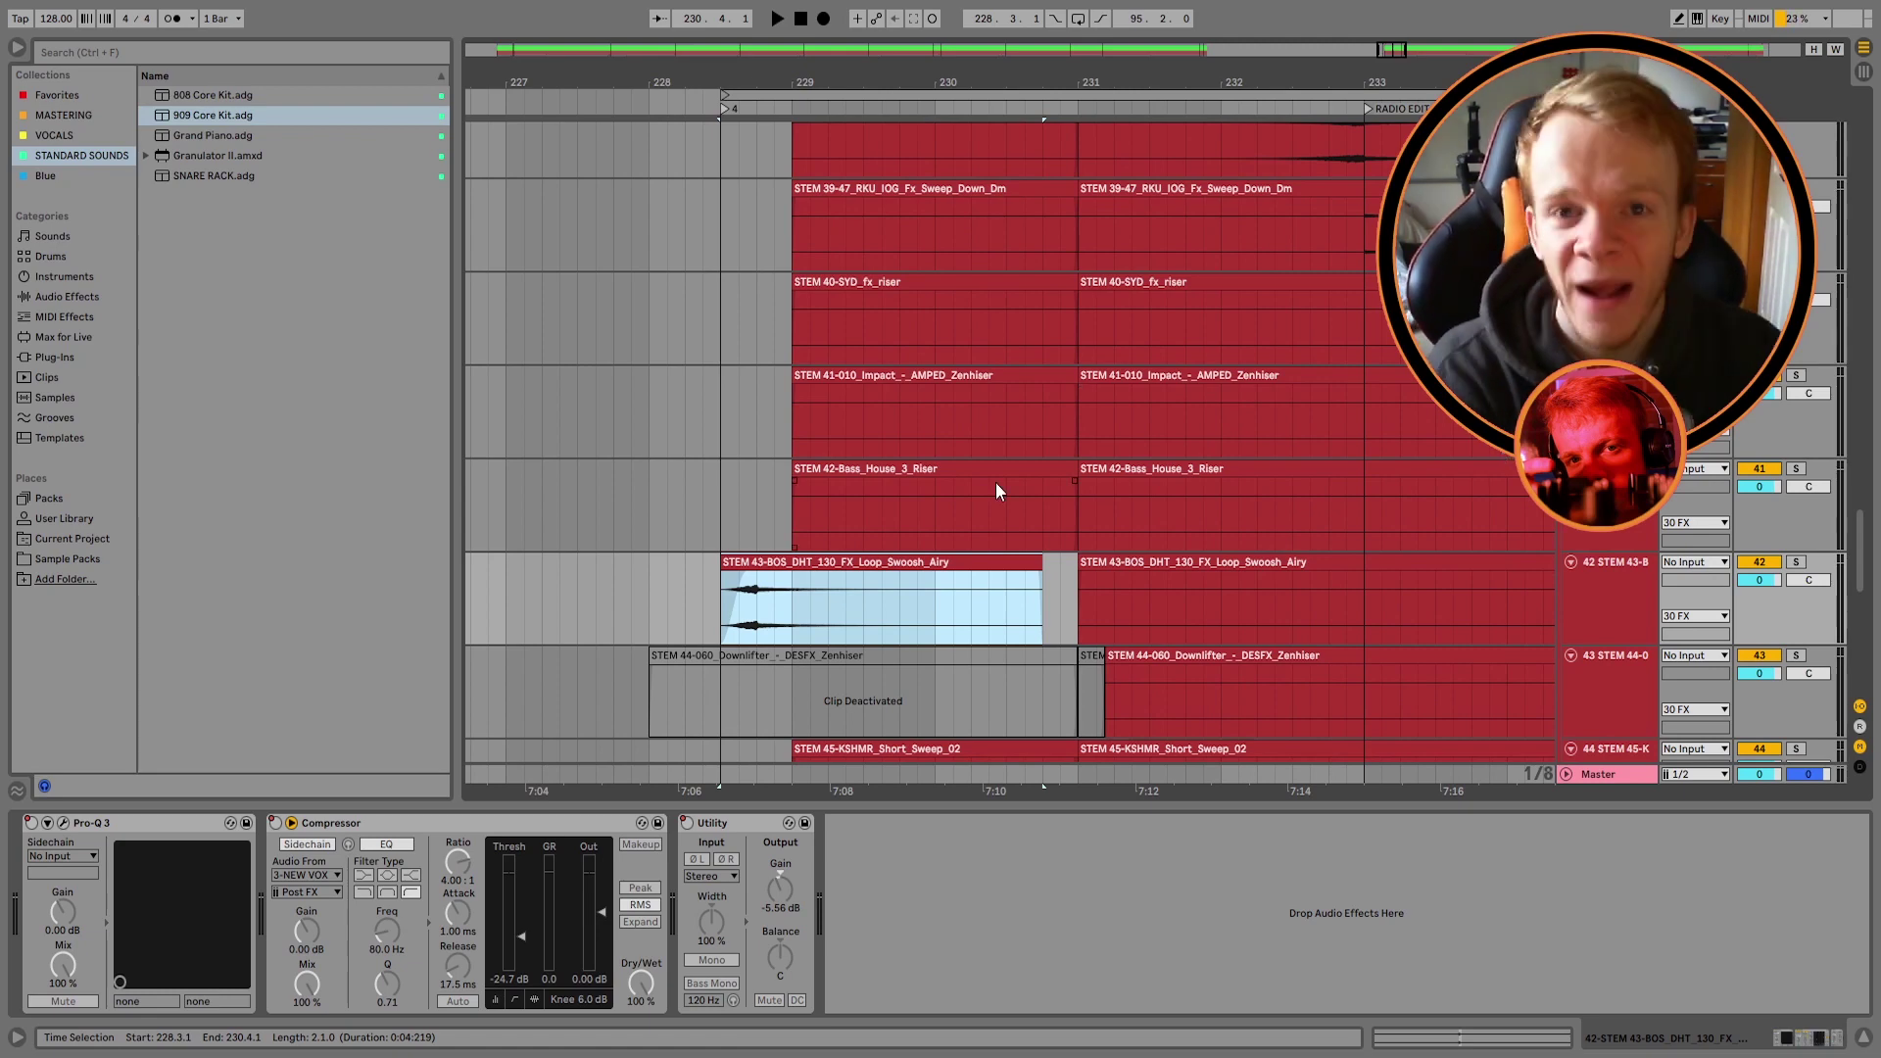
{"action": "key", "text": "a"}
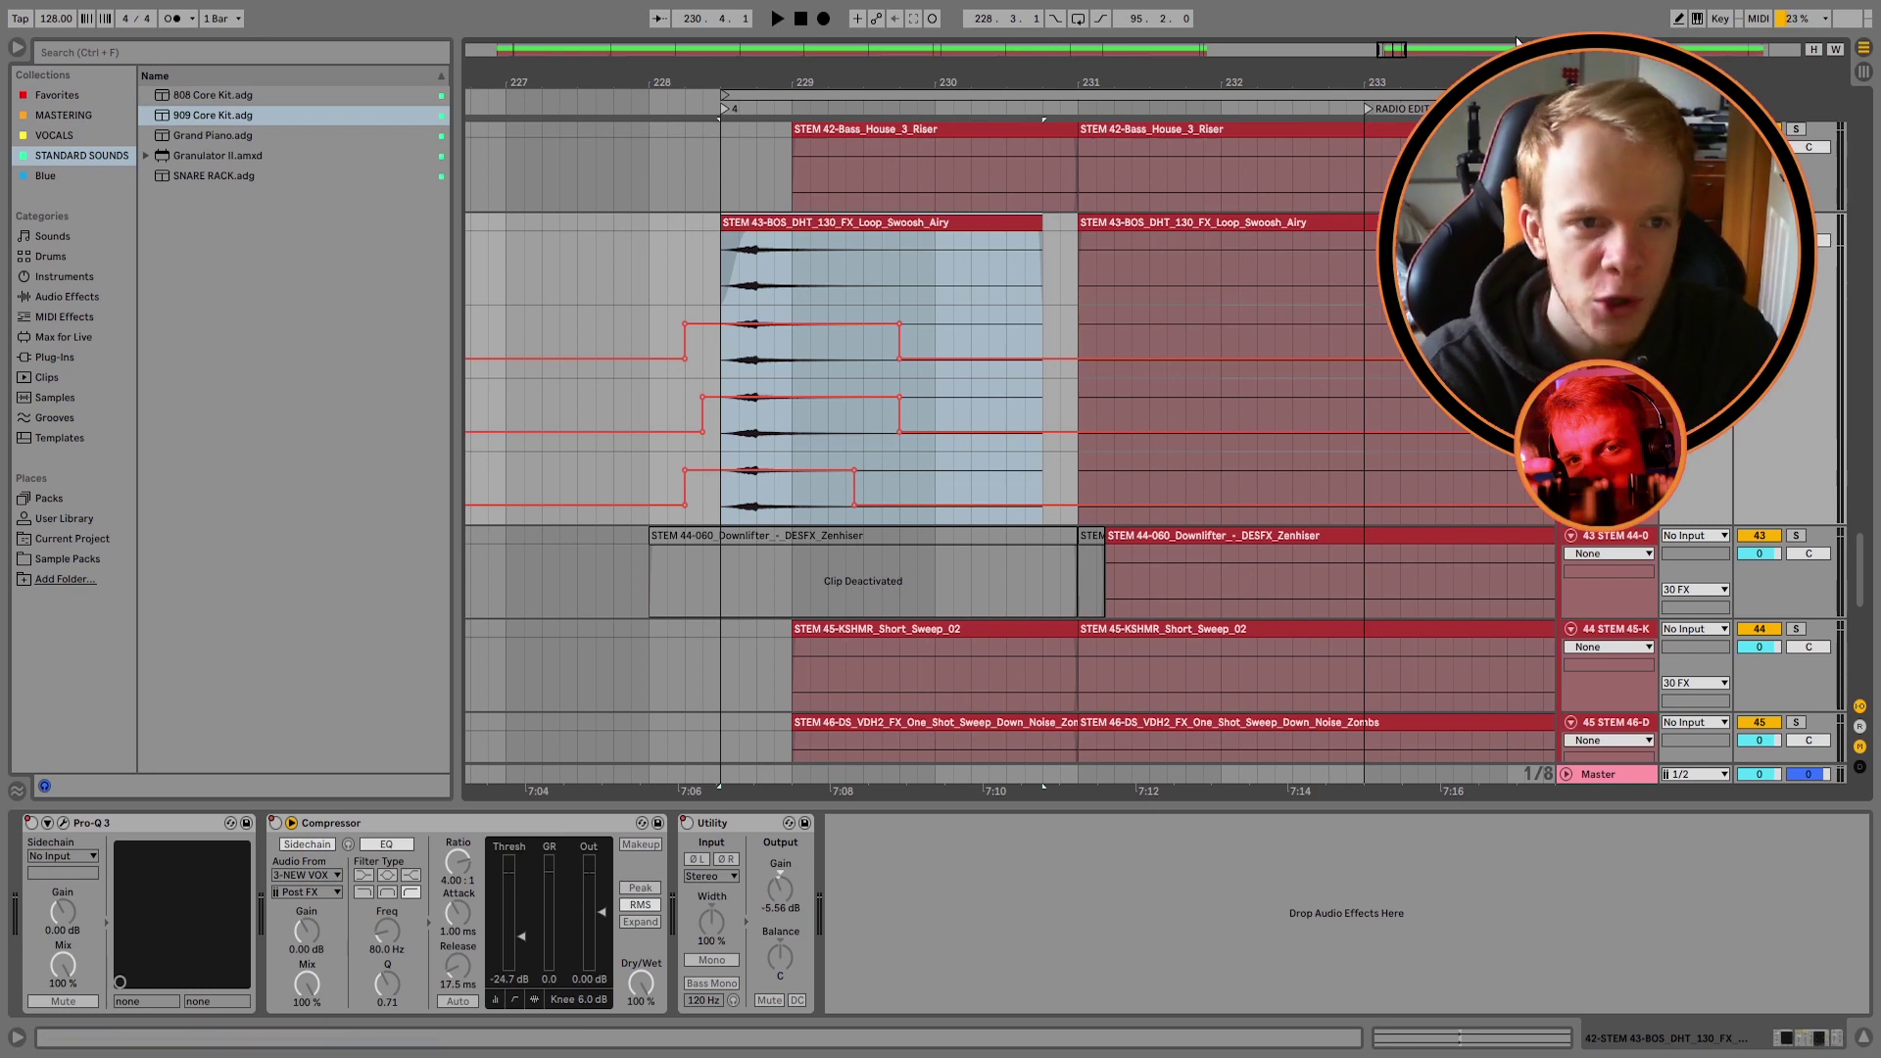
Step: Examine the full-length arrangement's STEM 42 to STEM 46 FX clips from the START locator through OUT
{"action": "left_click_drag", "start_coordinate": [1386, 50], "coordinate": [988, 21]}
{"action": "left_click_drag", "start_coordinate": [1391, 122], "coordinate": [1391, 137]}
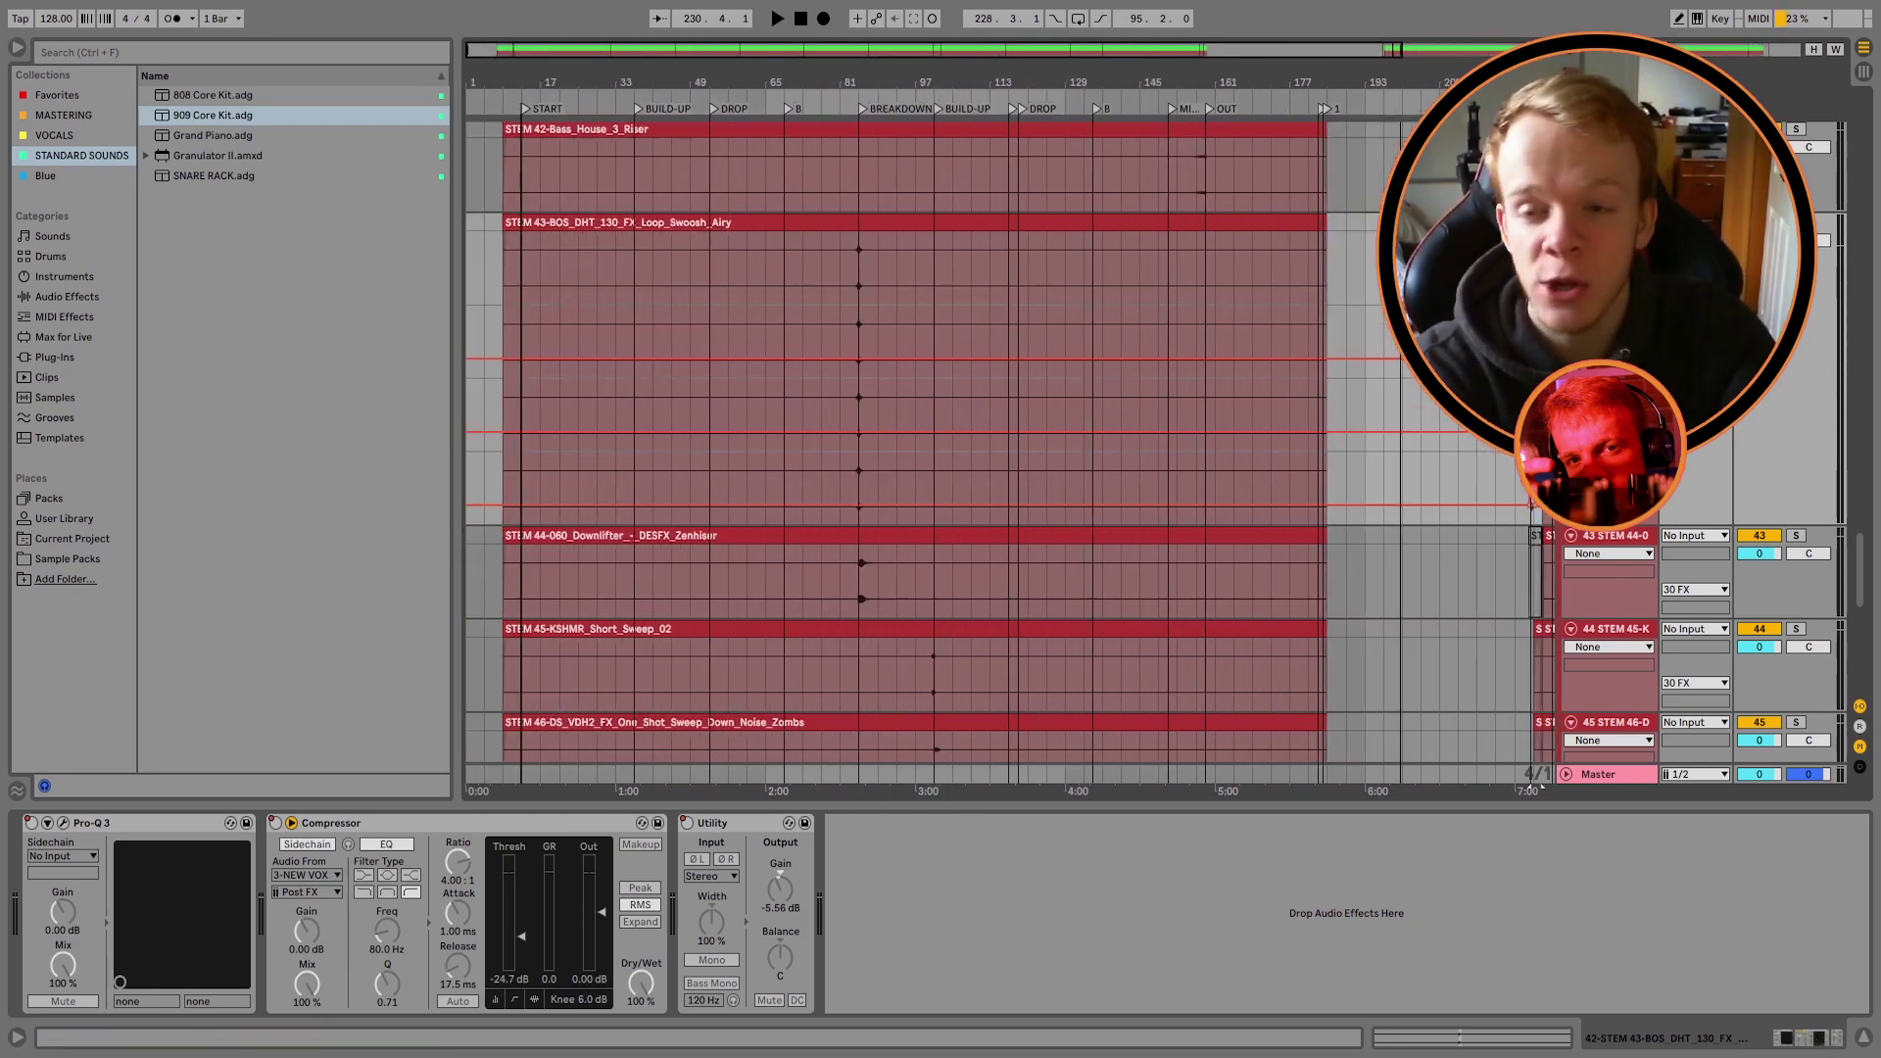